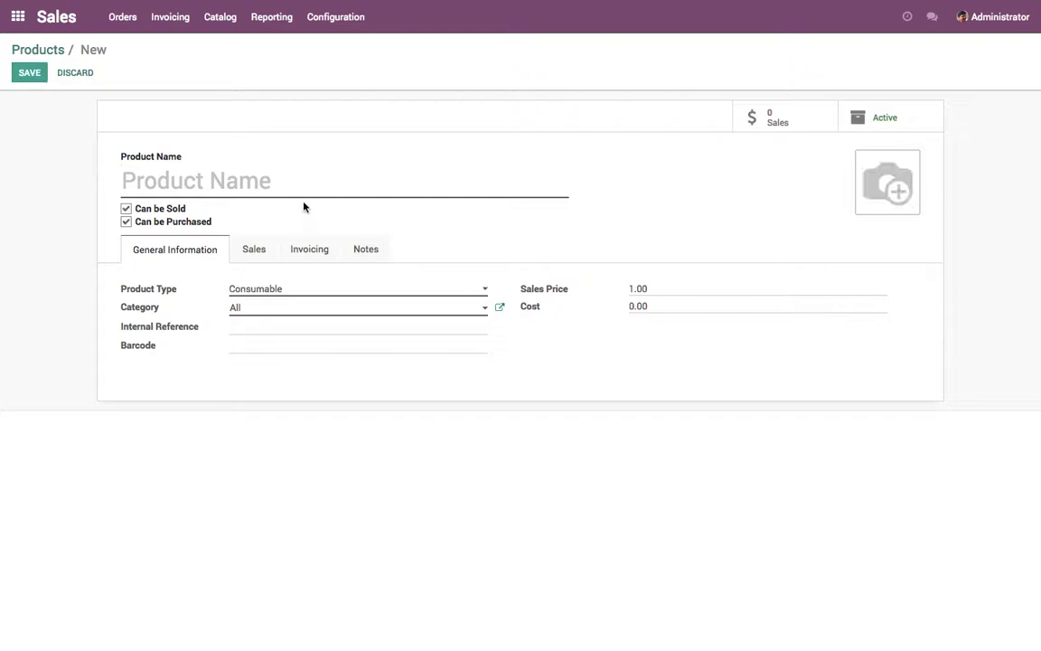
Name the new product iMac Pro and set its sales price to 1,850 and its cost to 1,250
type("iMac Pro")
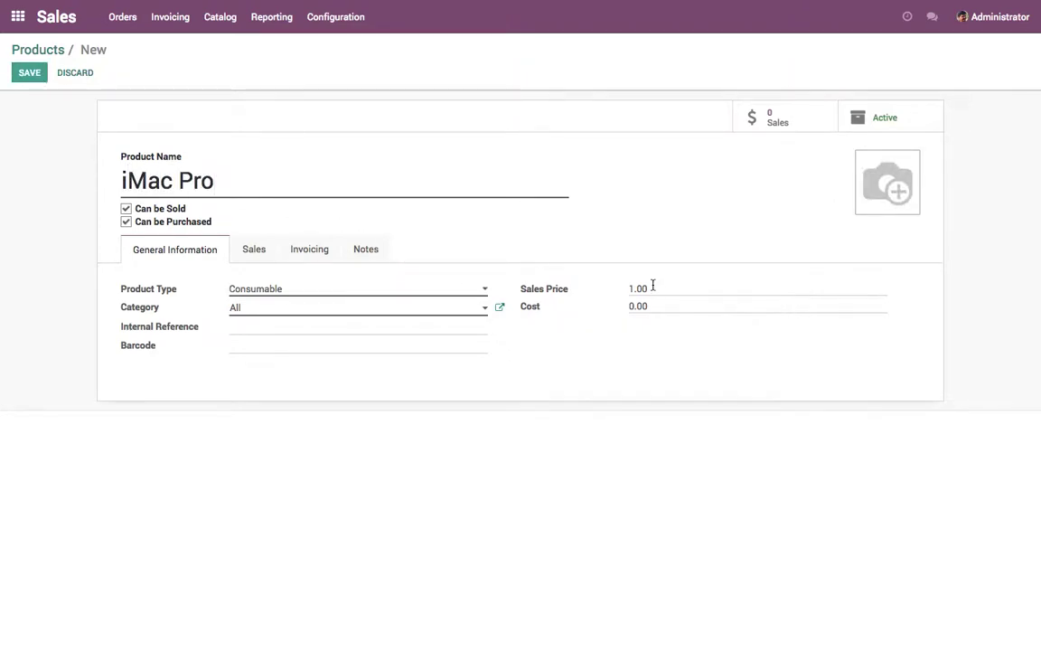
left_click(599, 288)
type("1")
left_click(585, 308)
type("12")
Set the product's customer and vendor taxes to Tax 15.00% and its invoicing policy to Delivered quantities, and save it
left_click(294, 251)
left_click(297, 316)
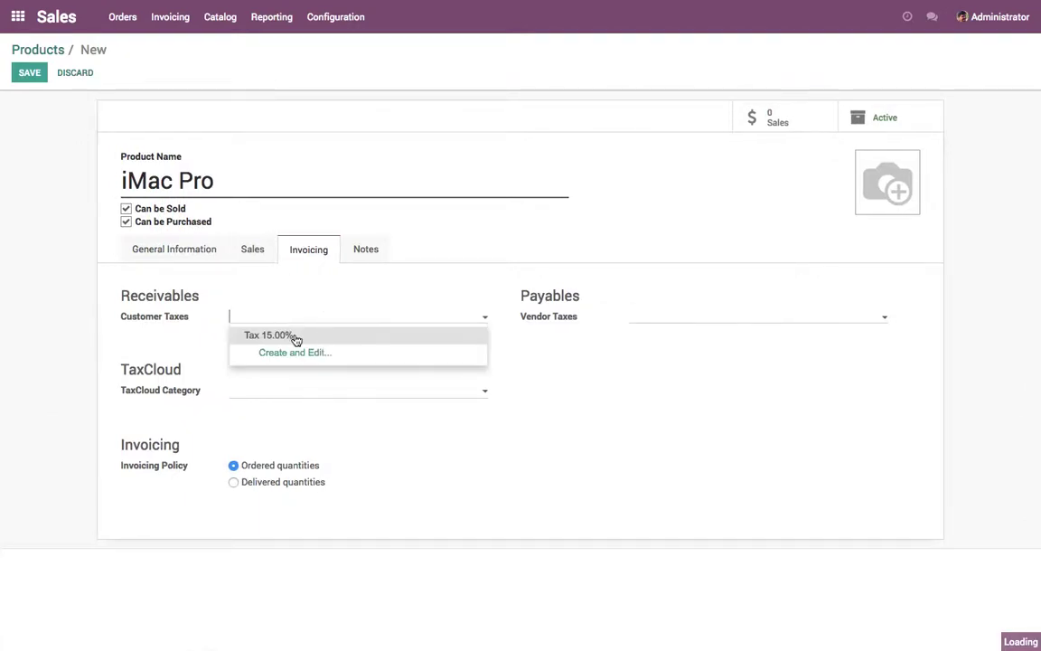
left_click(295, 335)
left_click(655, 317)
left_click(669, 335)
left_click(280, 483)
left_click(29, 73)
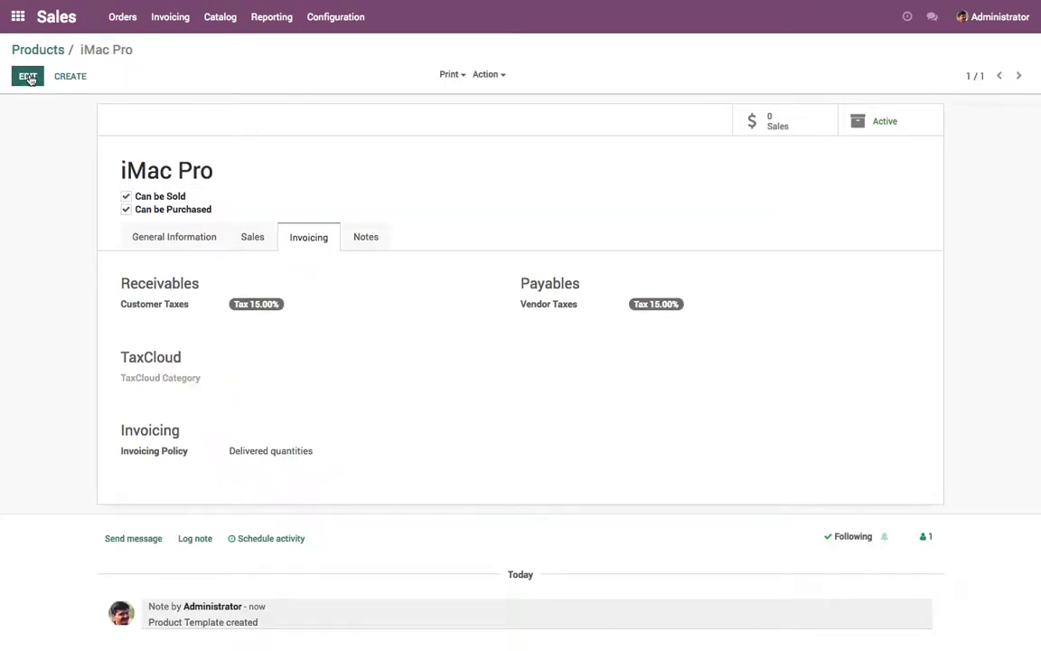
left_click(133, 239)
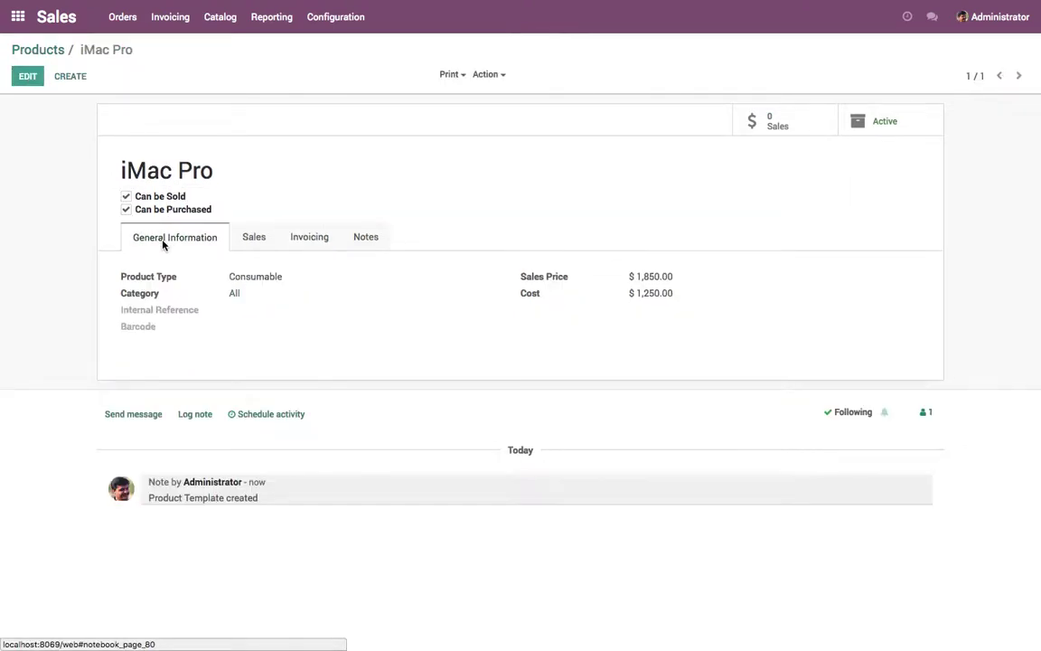
Create a quotation for the new customer China Export with 15 Days as the payment terms
left_click(122, 19)
left_click(126, 44)
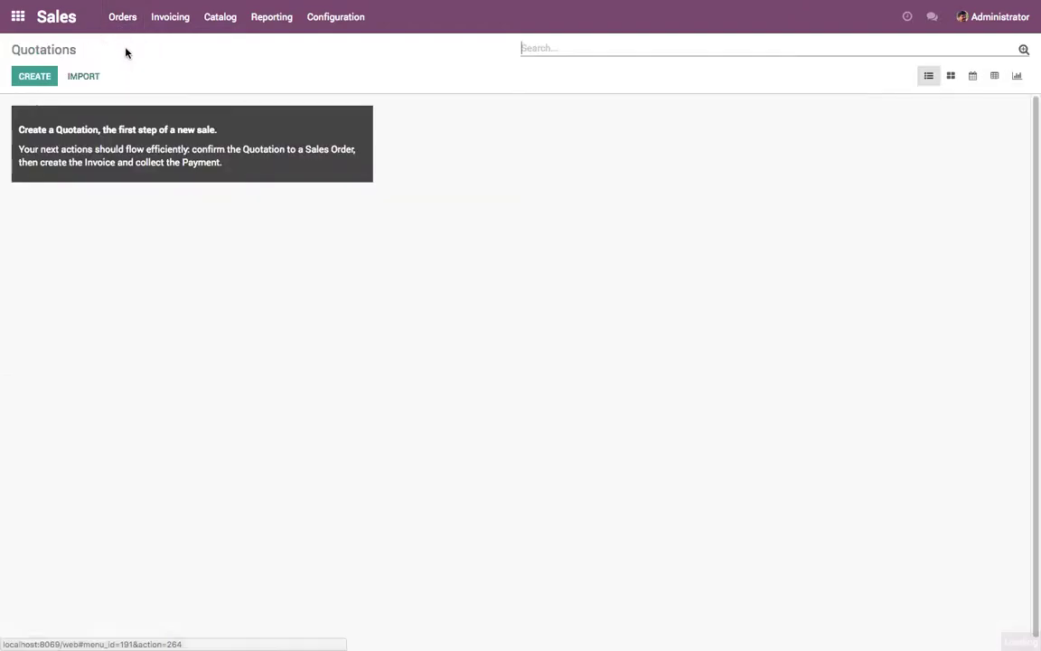
left_click(35, 77)
type("Chi")
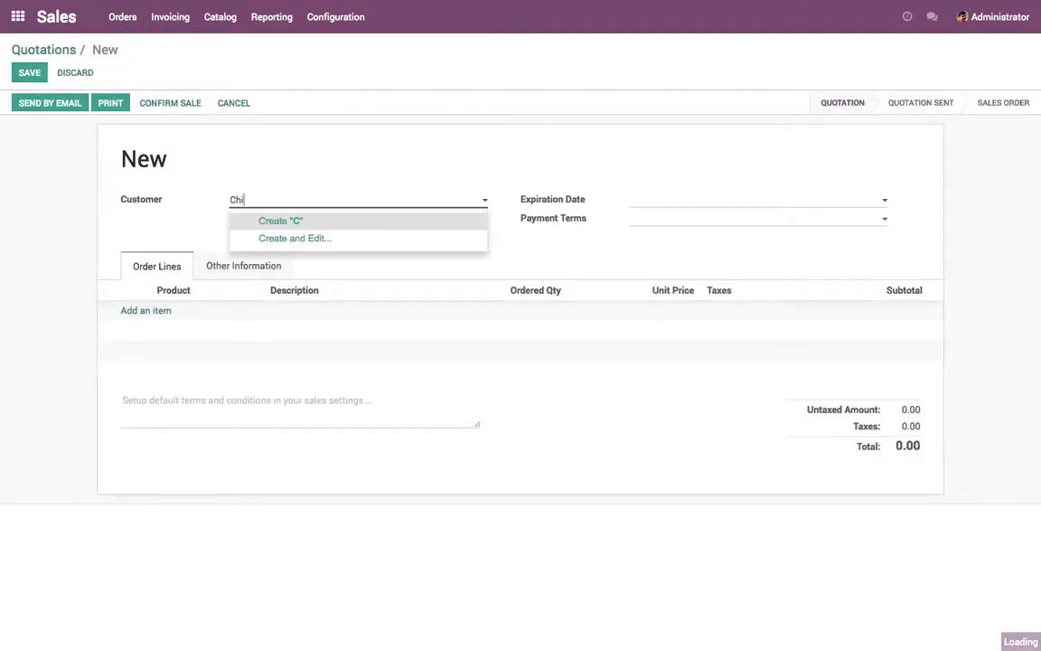
type("na Export")
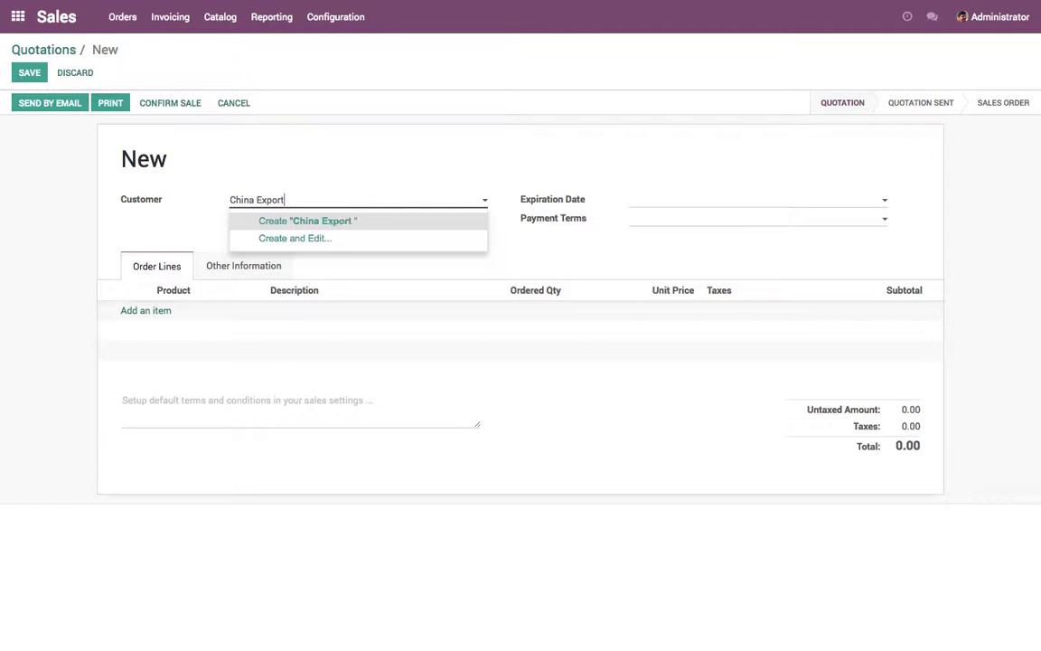
key("Return")
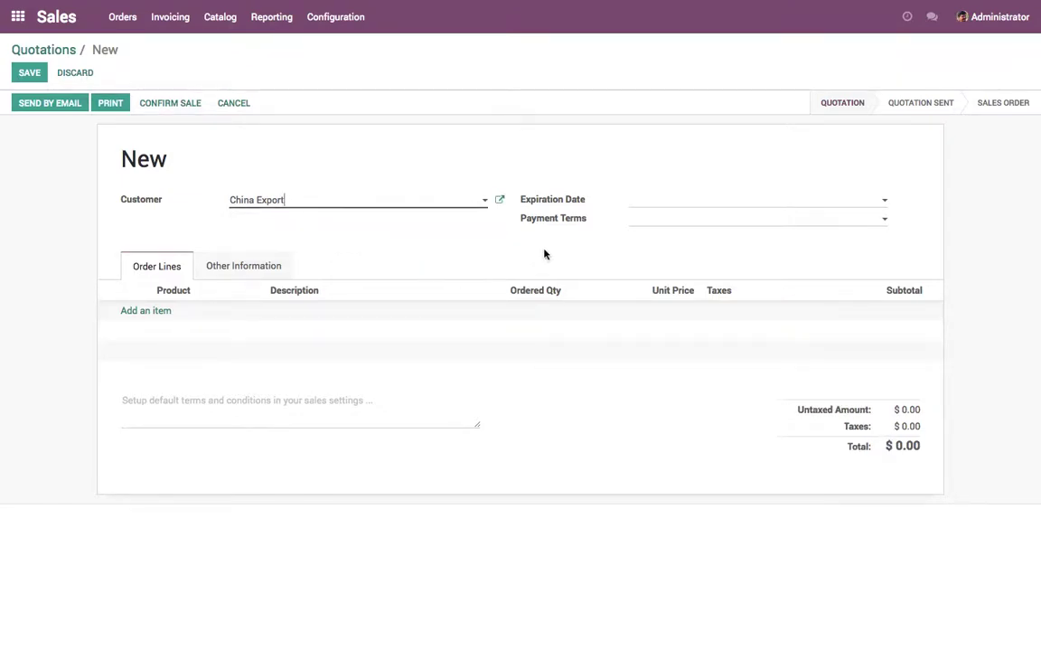
left_click(571, 217)
left_click(642, 254)
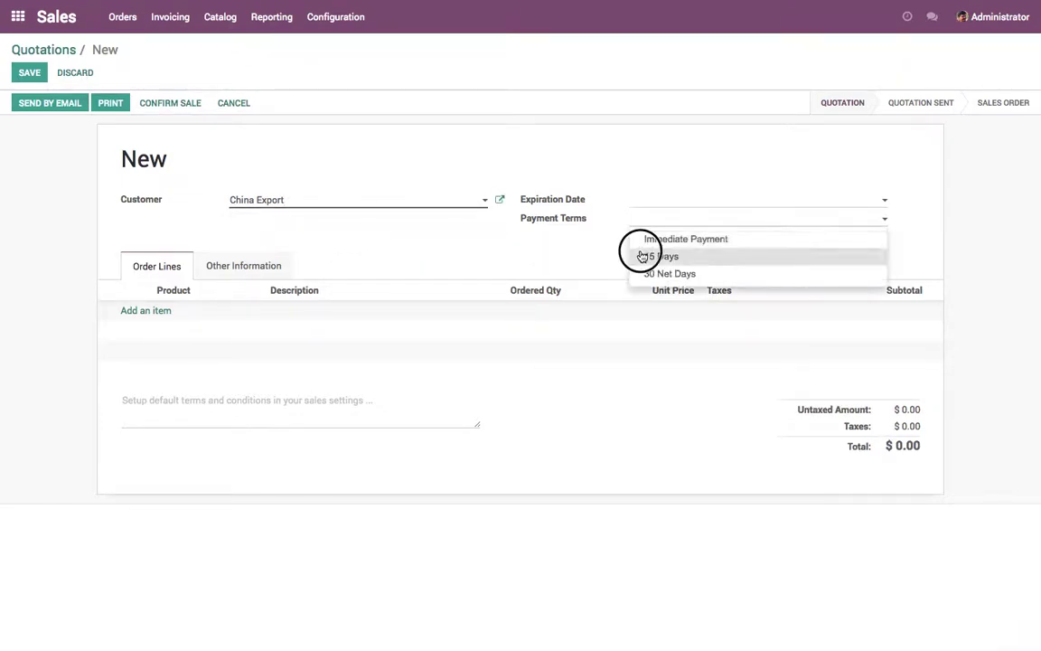
Add an order line for the iMac Pro with an ordered quantity of 5
left_click(153, 314)
left_click(184, 333)
key("Tab")
key("Tab")
type("5")
key("Tab")
left_click(497, 244)
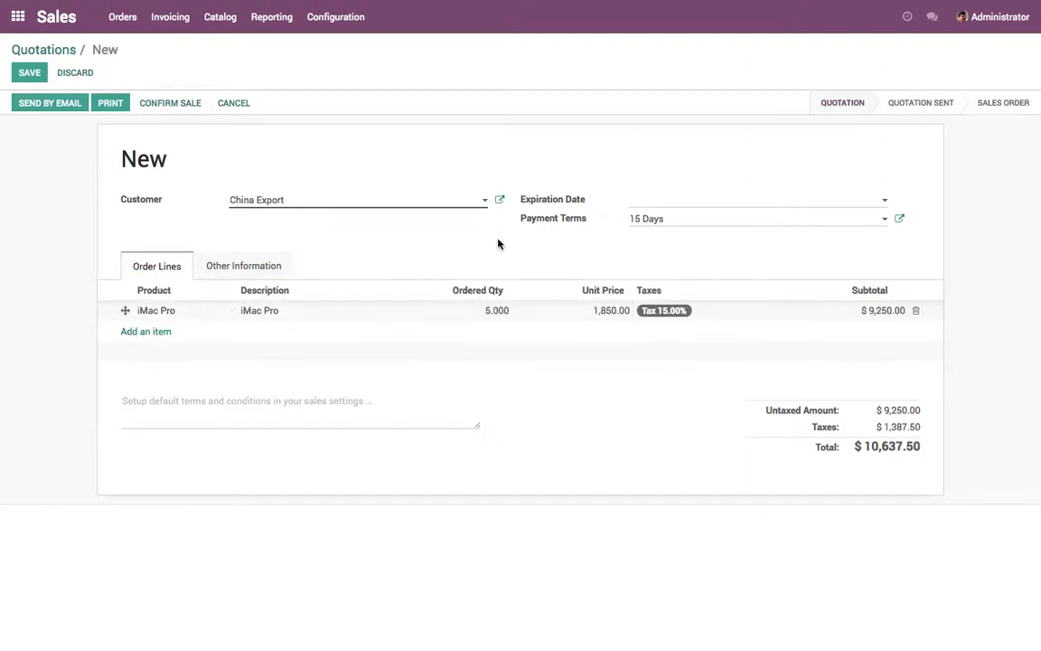
Save the quotation and confirm it as a sale, and reopen the order from the quotations list
left_click(30, 73)
left_click(166, 109)
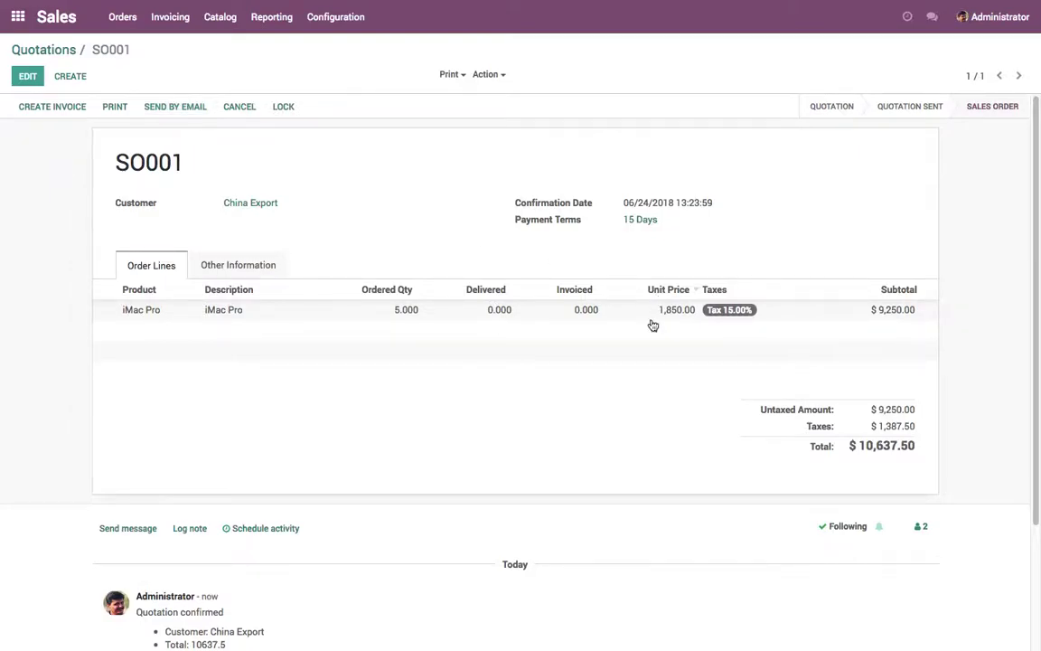
left_click(69, 51)
left_click(601, 145)
Set the delivered quantity of the iMac Pro order line to 5
left_click(29, 73)
left_click(472, 309)
type("5")
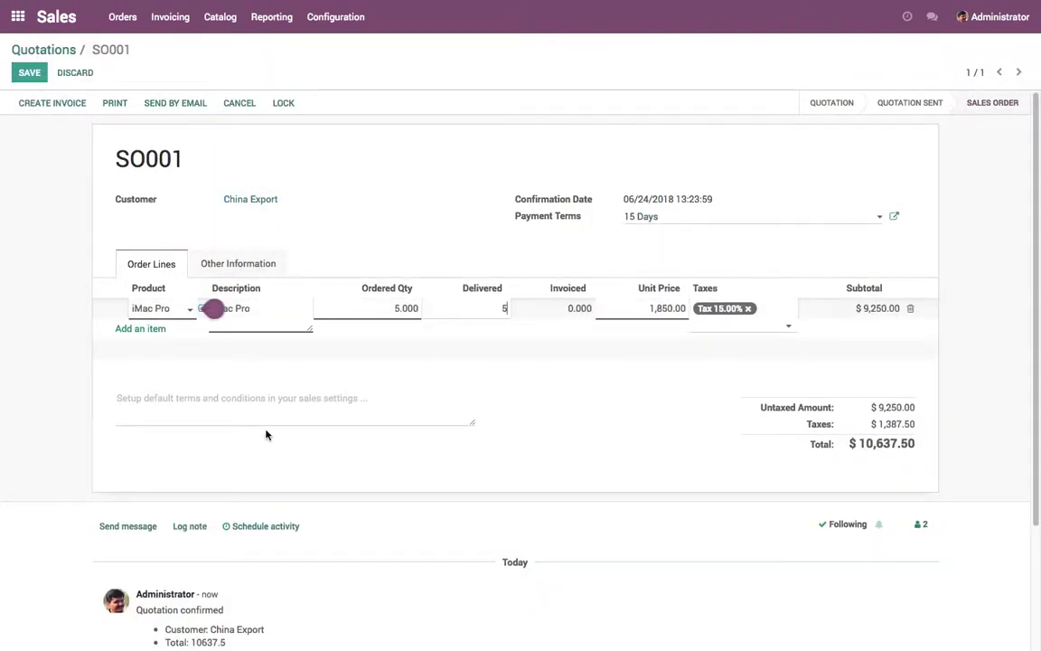
Enter "lets deliver all 5 and send the invoice too" in the order's terms and conditions and save the order
left_click(272, 404)
type("lets deli")
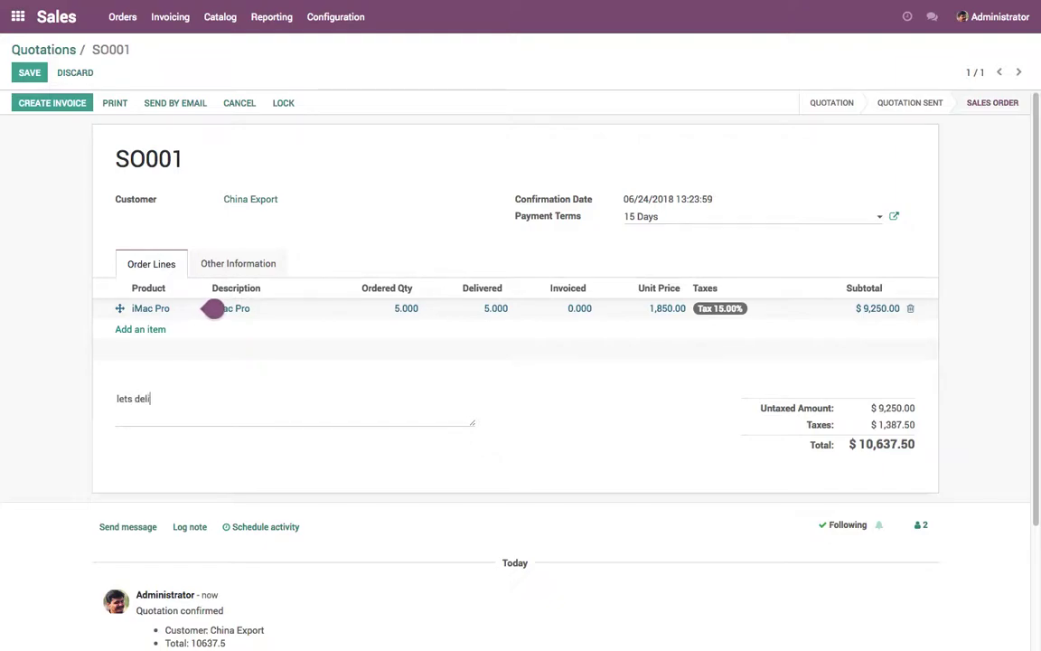
type("ver all 5 and send the invocie")
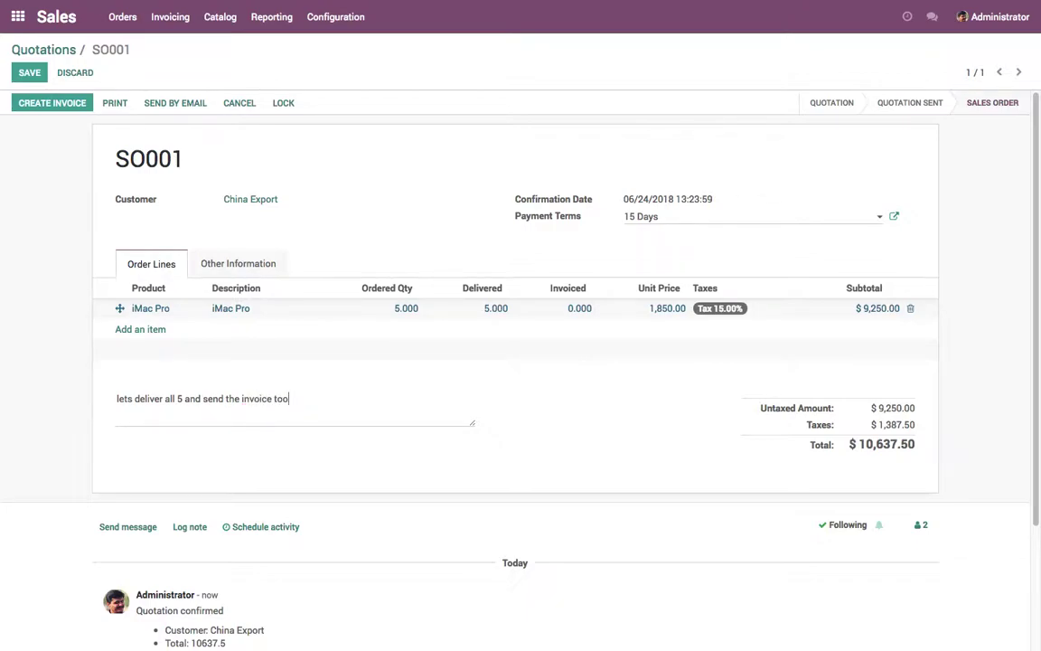
type("too")
left_click(29, 73)
Create and view an invoice for the order's invoiceable lines and validate it
left_click(40, 104)
left_click(308, 114)
left_click(271, 225)
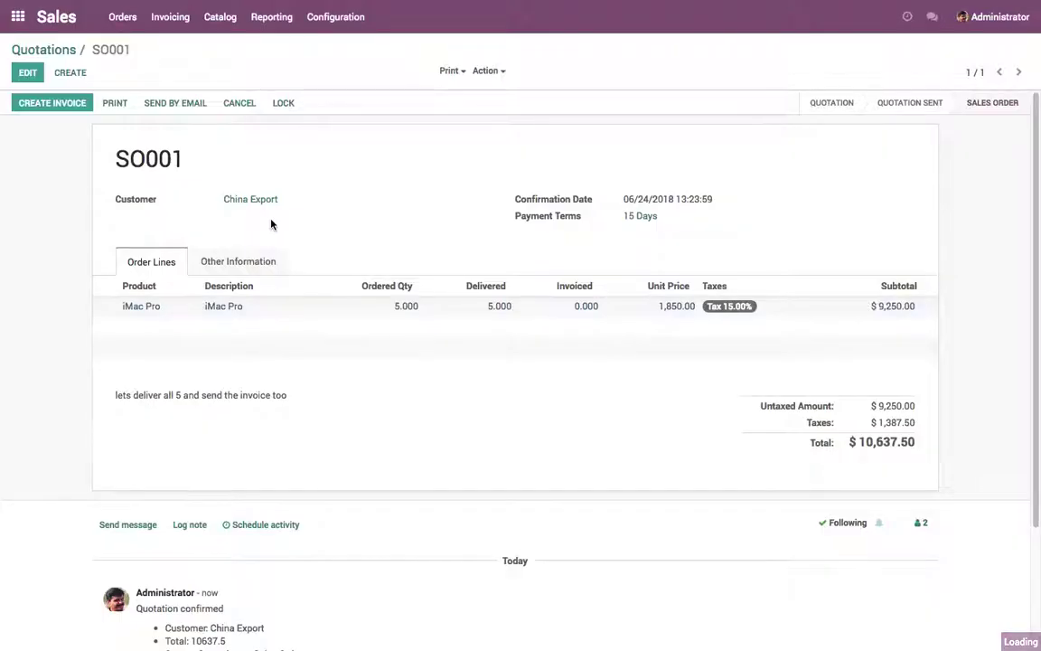
left_click(41, 103)
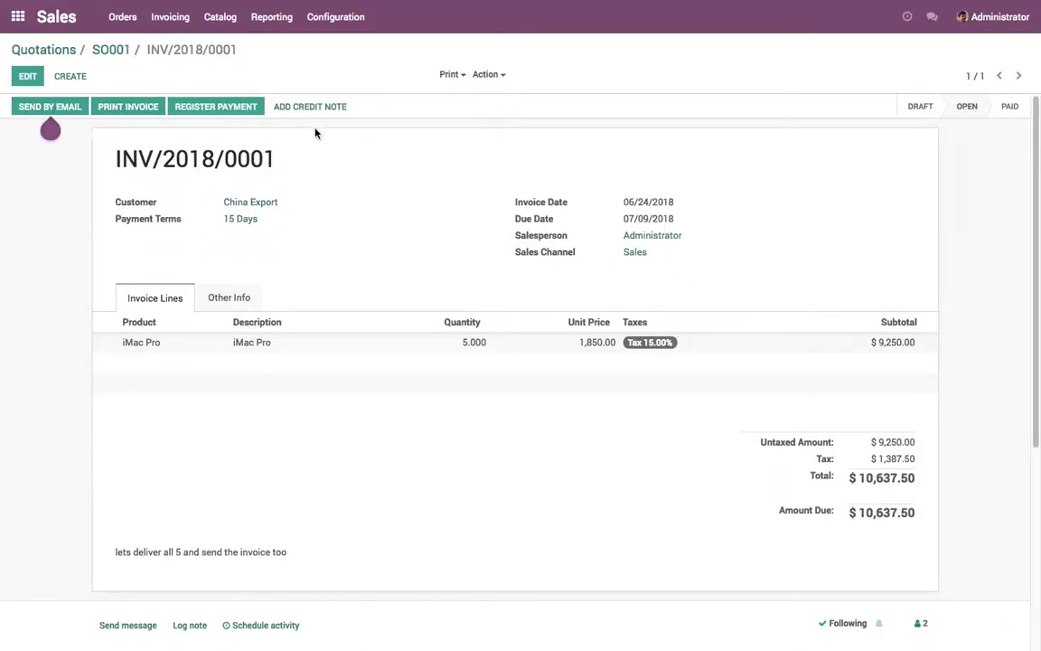
Return to the sales order, add the line "after one week, customer return 1 unit" to its terms note and save
left_click(117, 52)
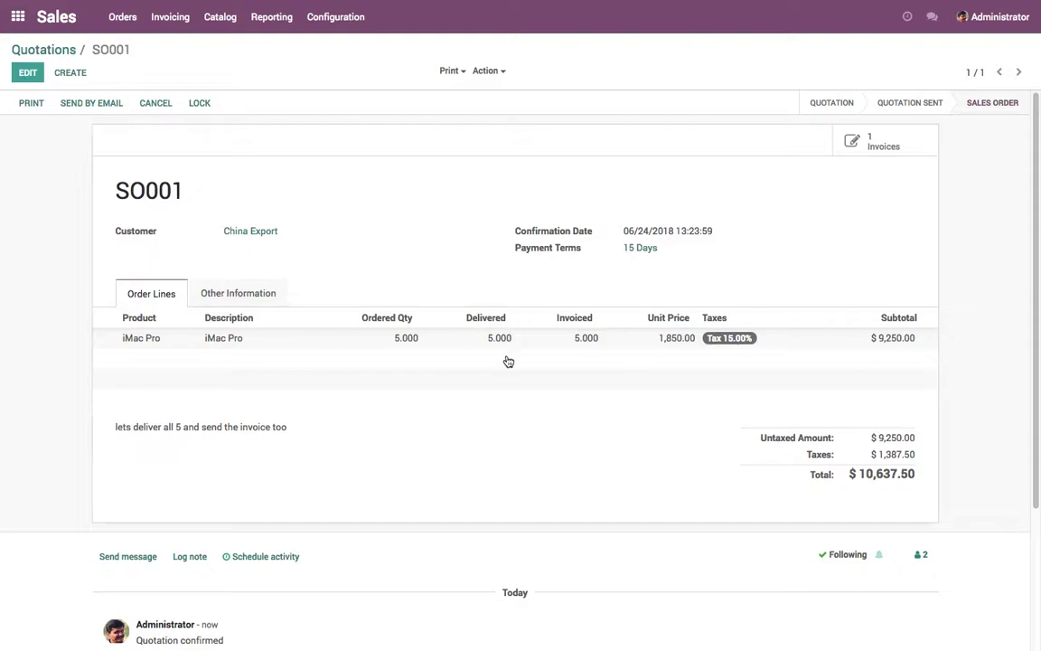
left_click(25, 76)
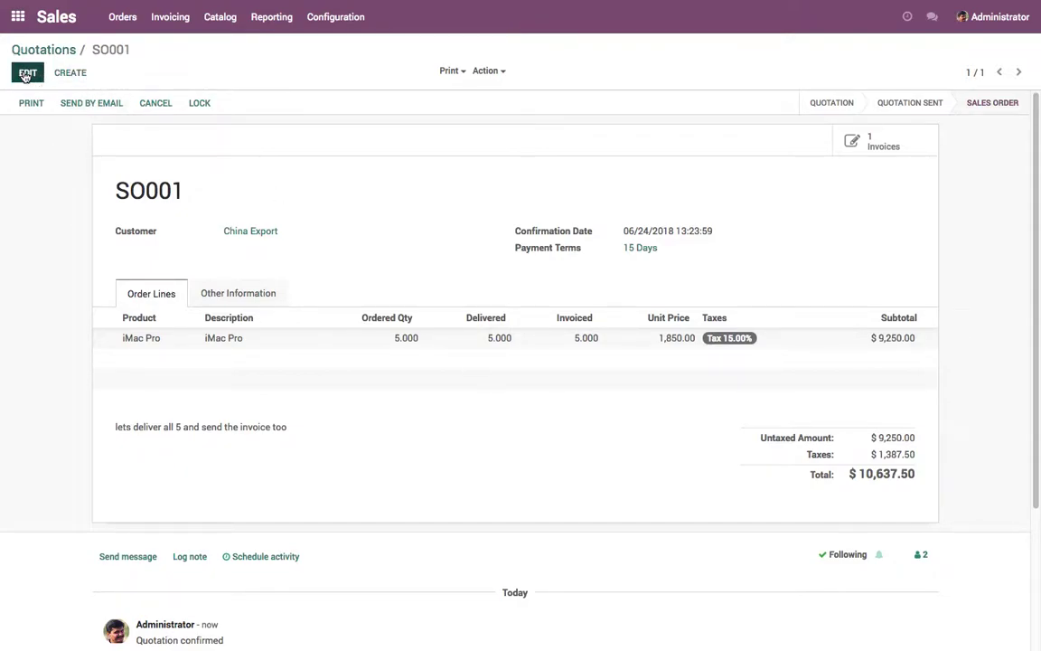
left_click(324, 447)
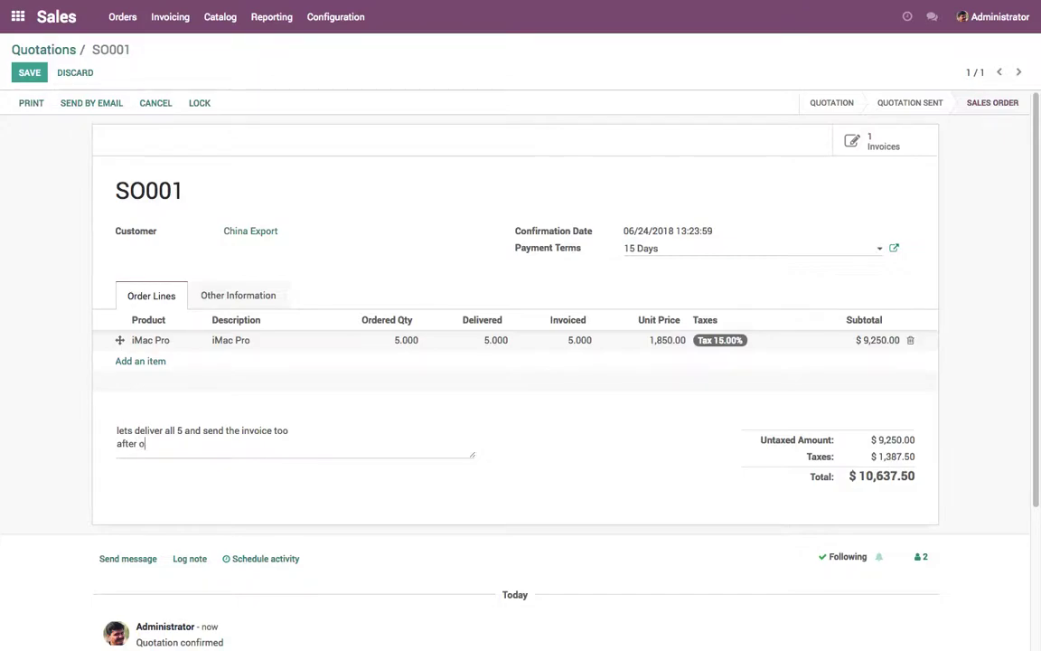
type("tomer return 1 pce")
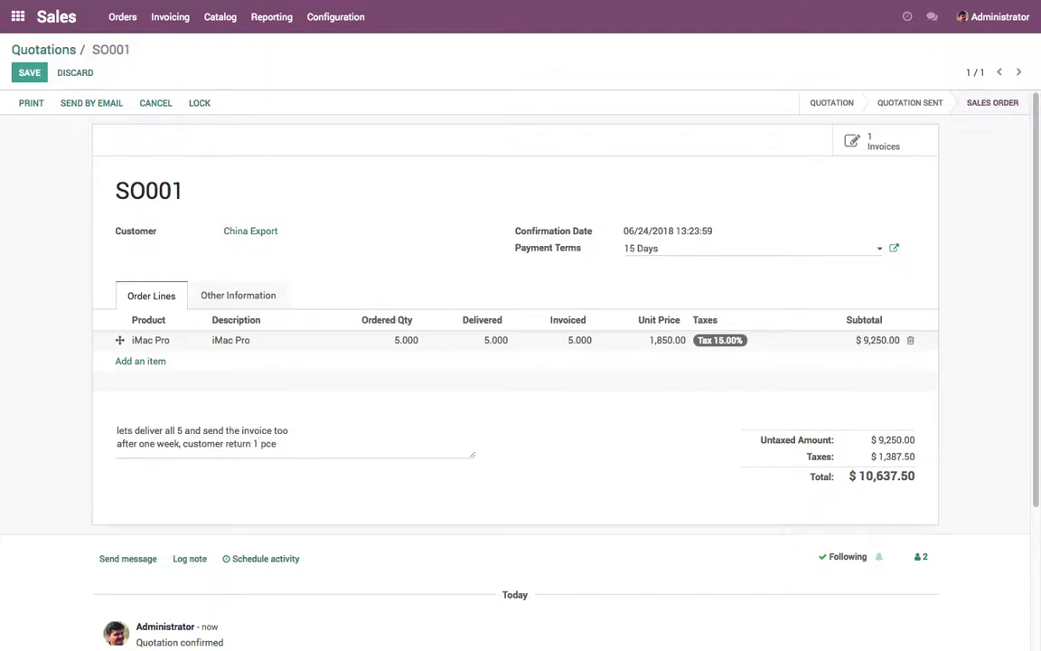
key("BackSpace")
key("BackSpace")
key("BackSpace")
type("q")
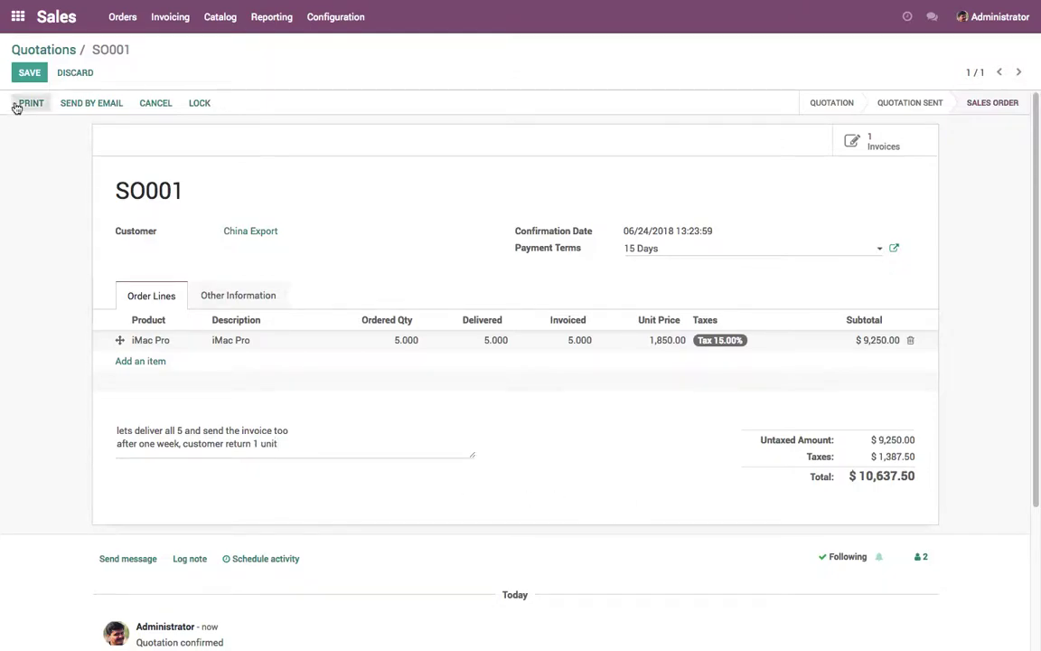
left_click(24, 77)
Set the delivered quantity of the iMac Pro order line to 4 and save the order
left_click(25, 78)
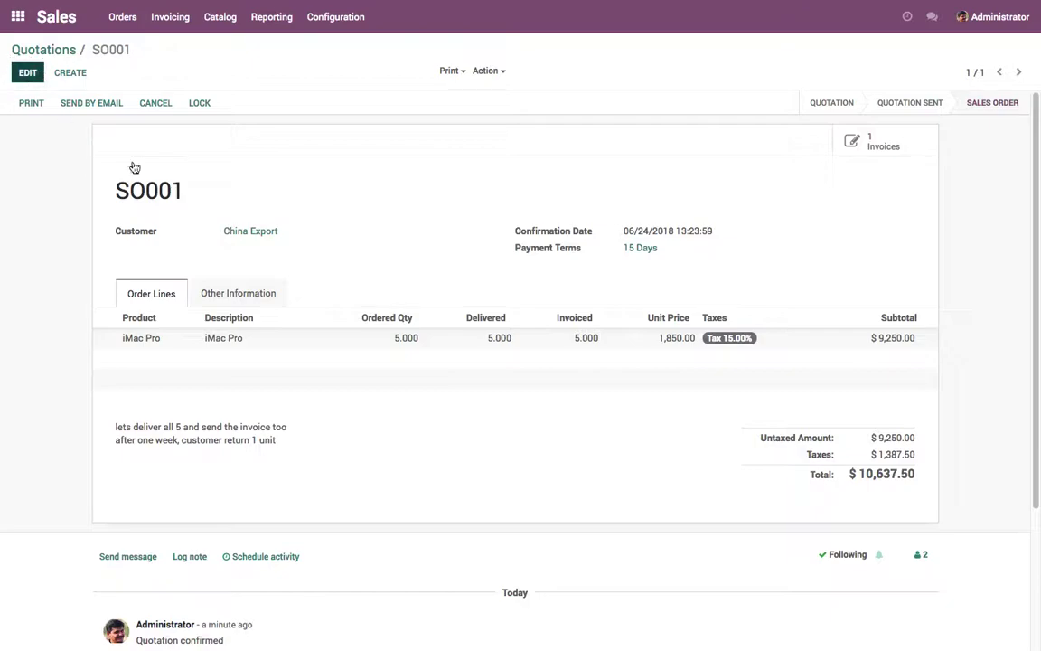
left_click(495, 341)
type("4")
left_click(553, 527)
left_click(24, 78)
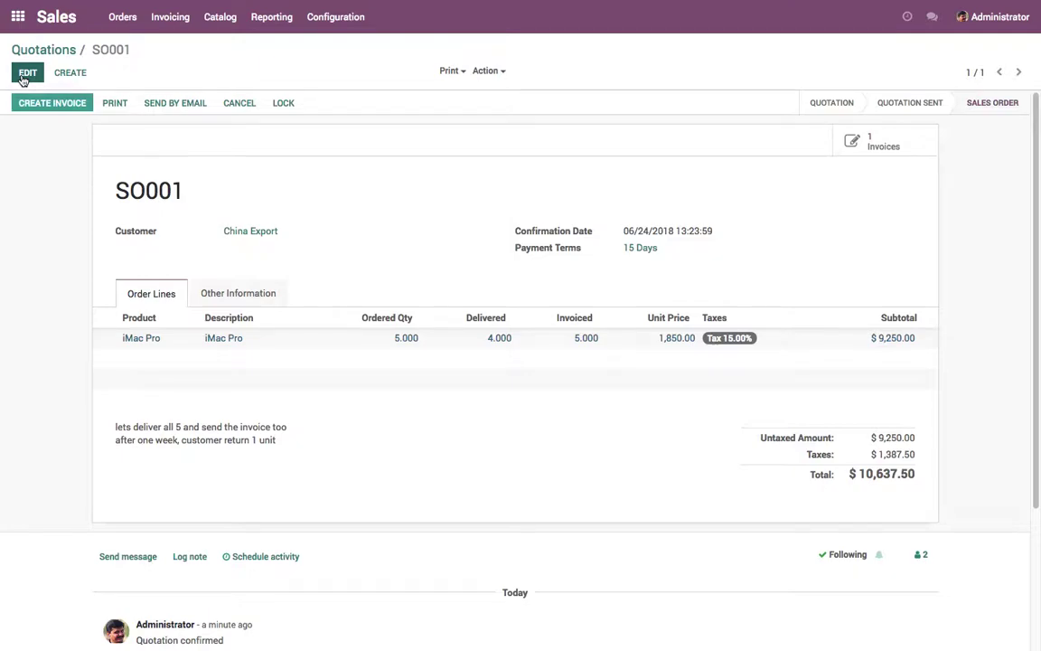
Append "Create button is activate again and not it will create a credit note" after a blank line in the terms note and save
left_click(24, 77)
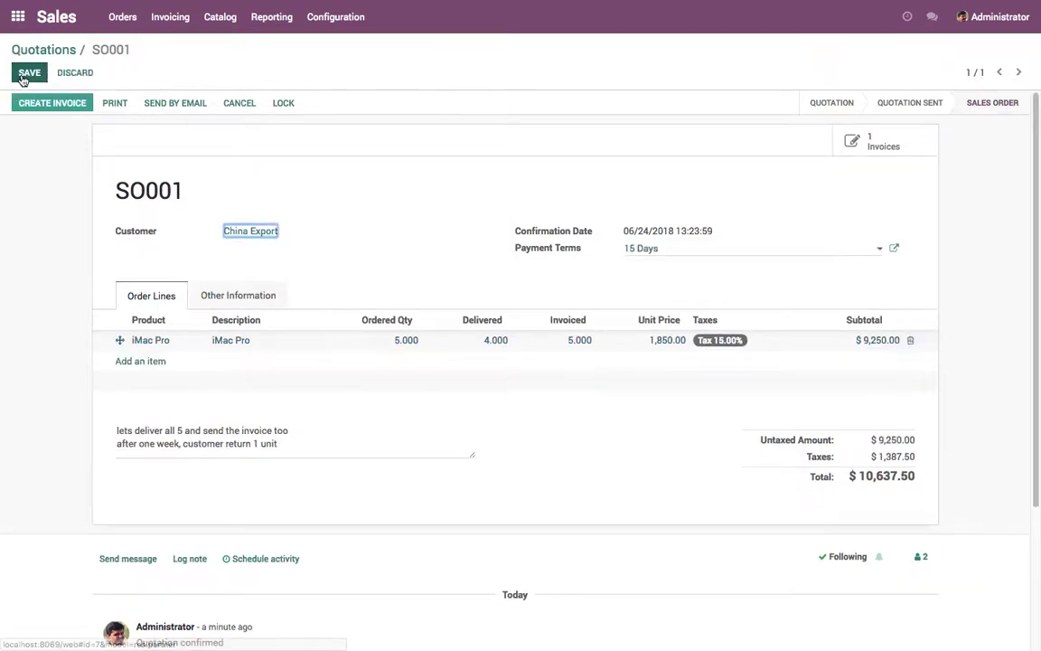
left_click(302, 448)
key("Return")
key("Return")
type("Create buttont is activate ag")
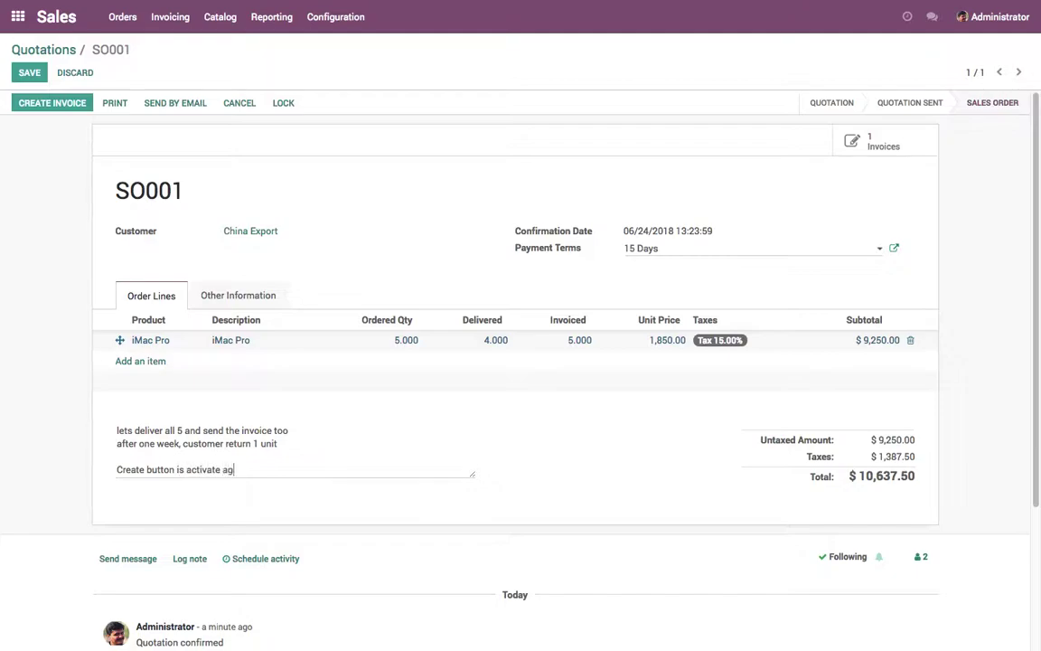
type("not it will create a credit note")
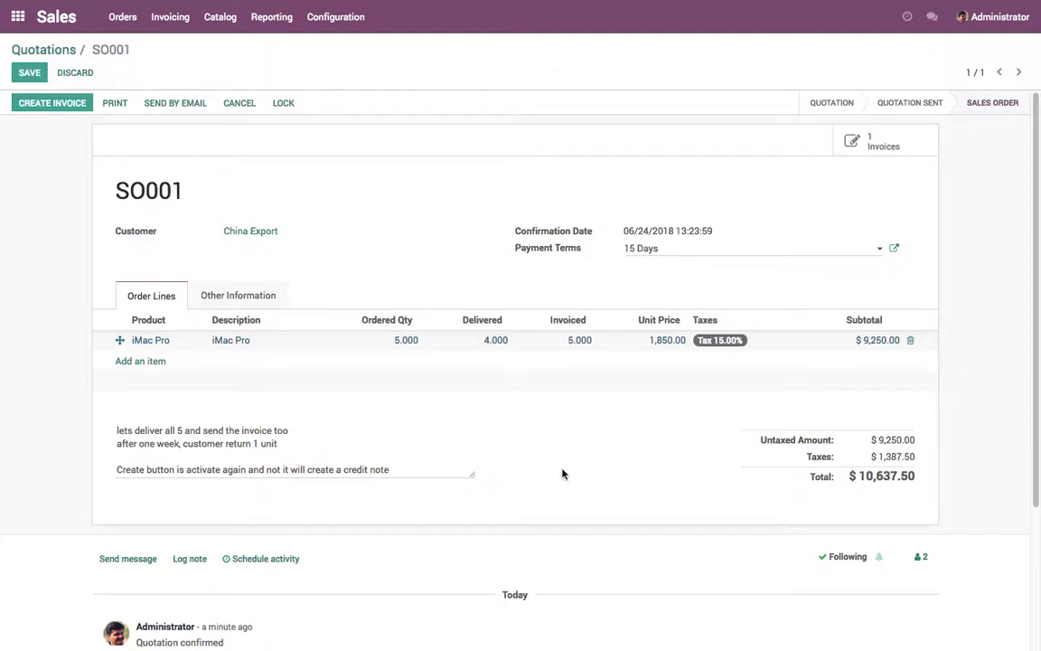
left_click(28, 72)
Invoice the order's invoiceable lines with down payments deducted, and open the draft credit note from the customer invoices list
left_click(49, 102)
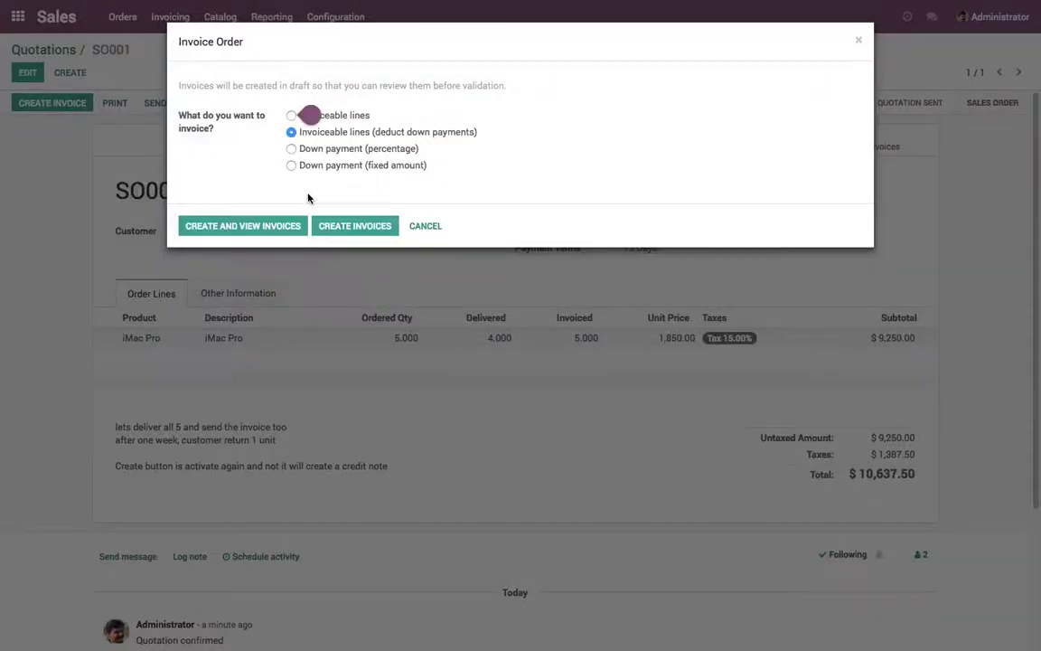
left_click(273, 225)
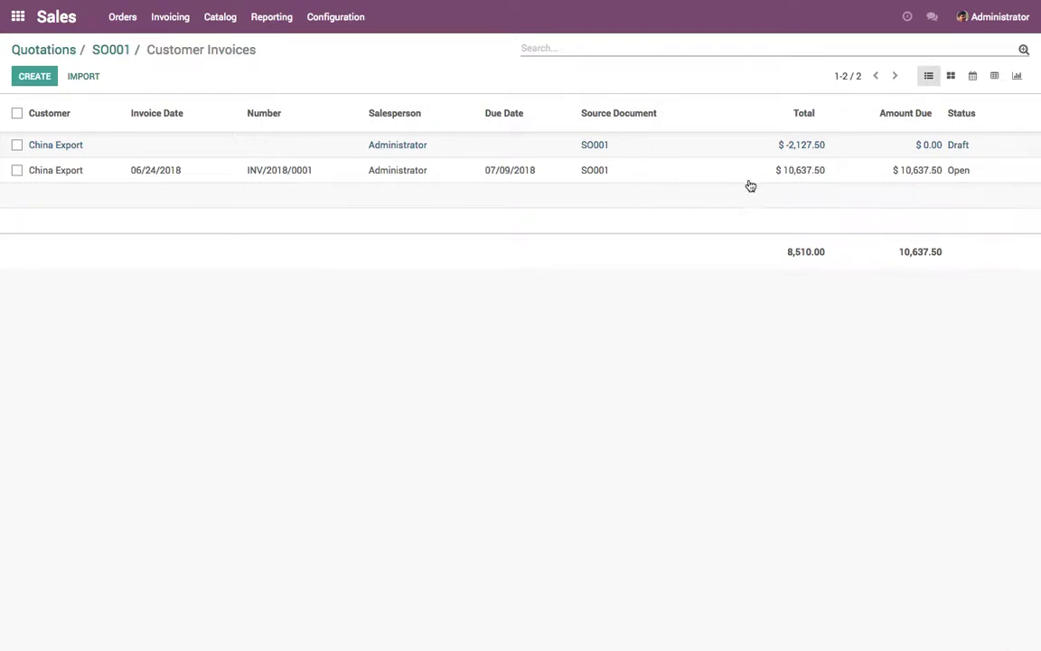
left_click(807, 150)
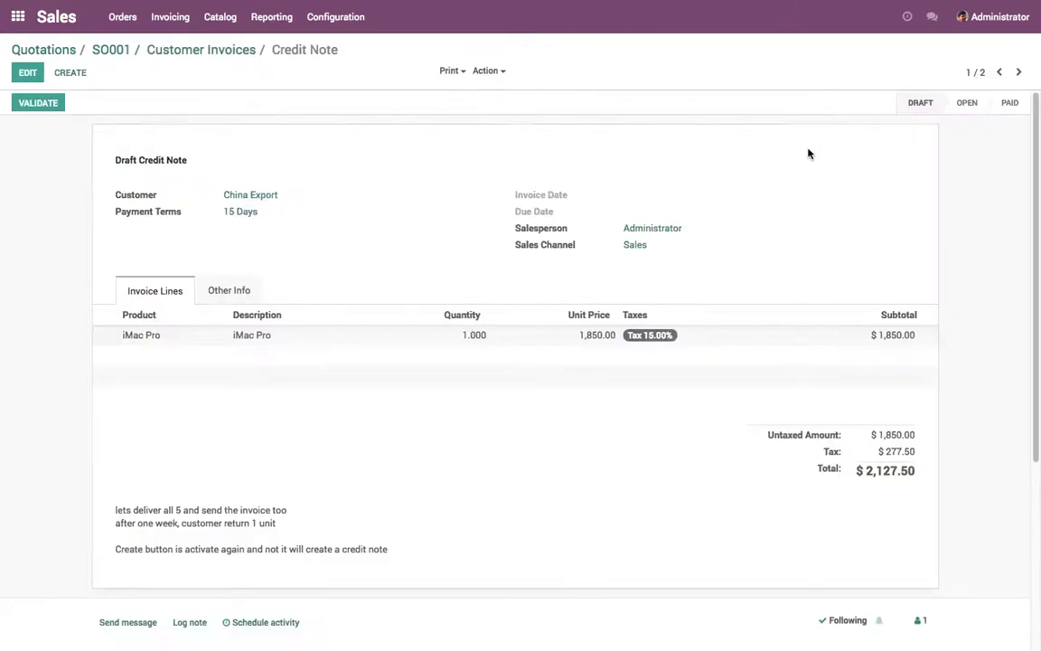
Review the draft credit note's title and other info, and validate the credit note
left_click_drag(116, 161, 217, 164)
left_click(216, 163)
left_click(233, 294)
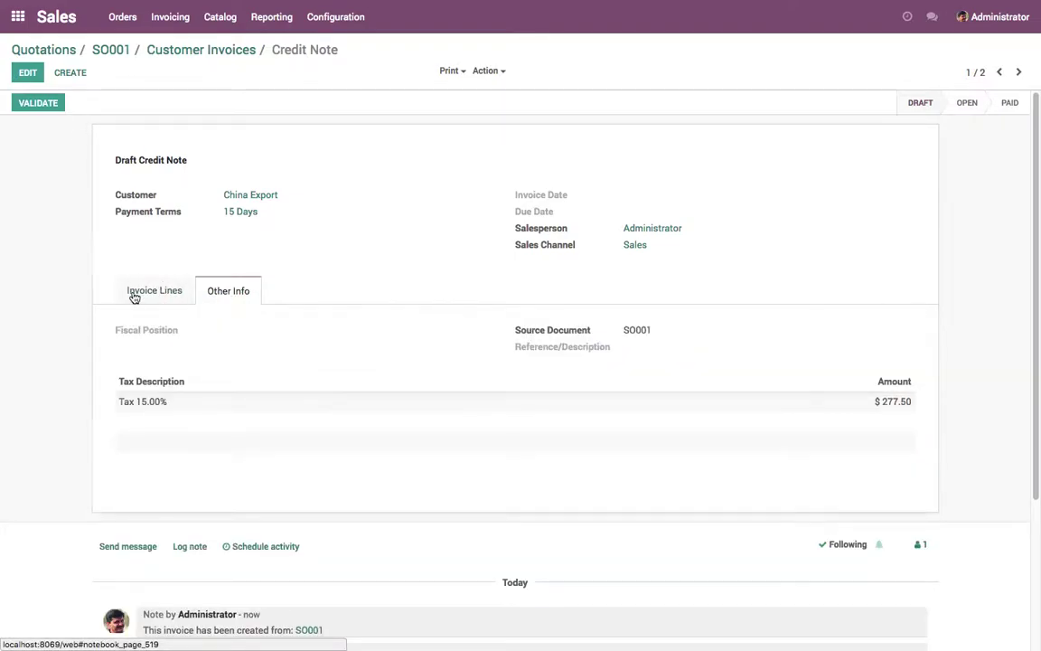
left_click(134, 293)
left_click(50, 104)
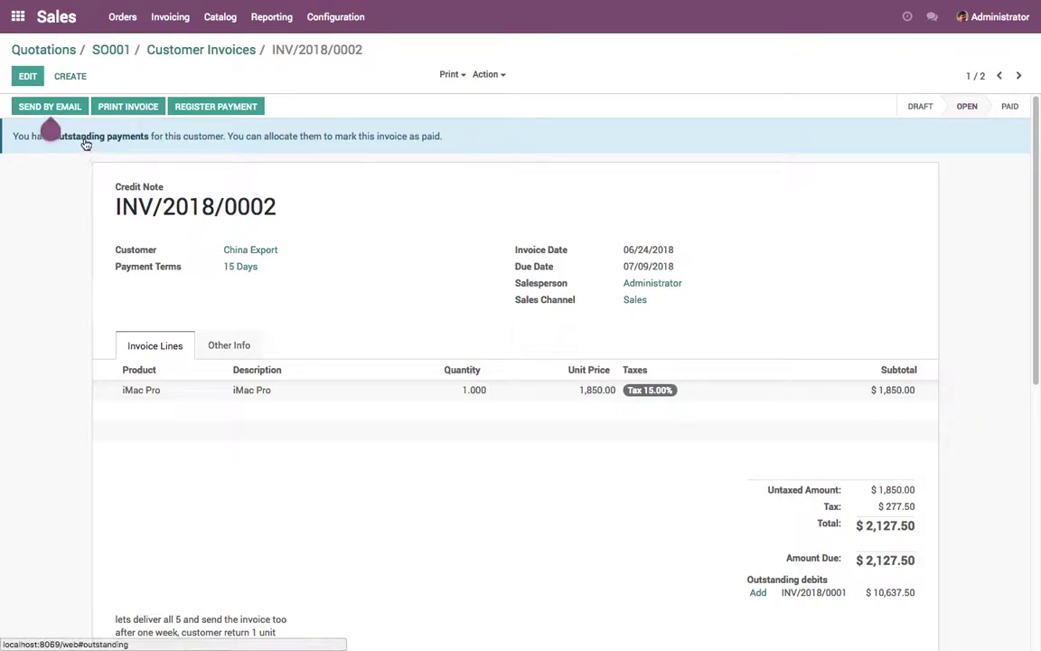
Allocate the customer's outstanding debit from the original invoice to the credit note and show the payment information
scroll(26, 139, "down", 5)
scroll(261, 233, "up", 5)
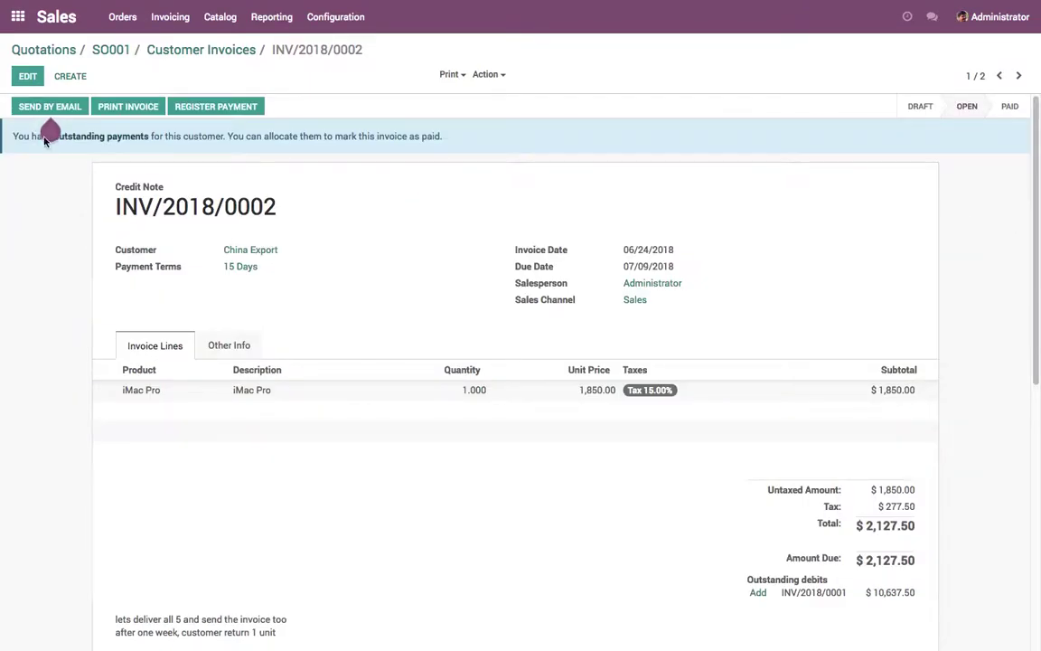
scroll(141, 142, "down", 5)
scroll(763, 317, "up", 3)
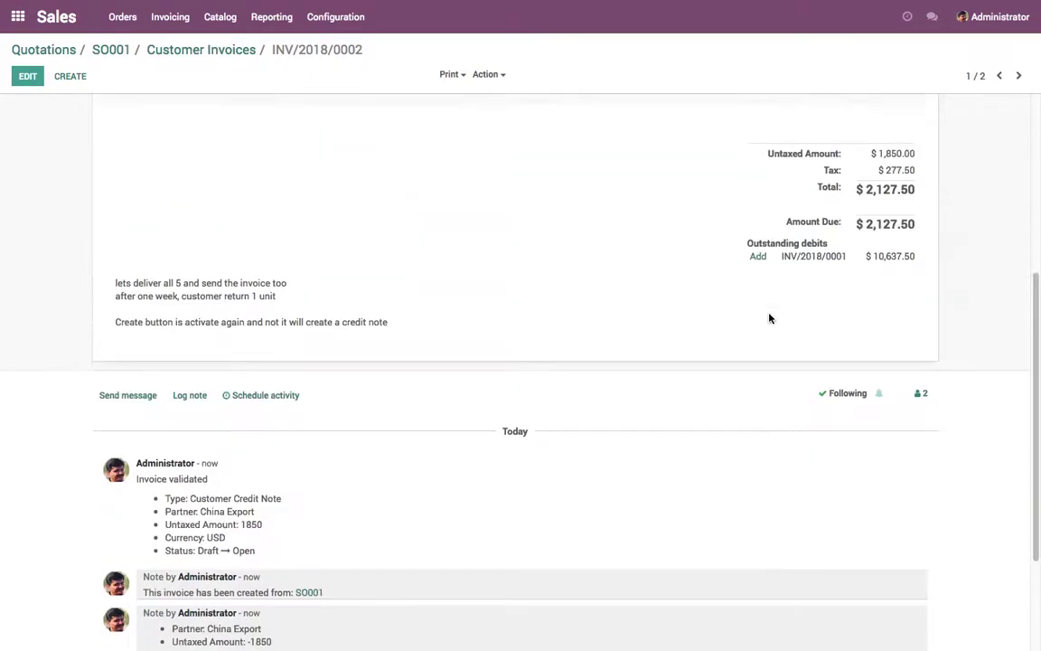
left_click(758, 329)
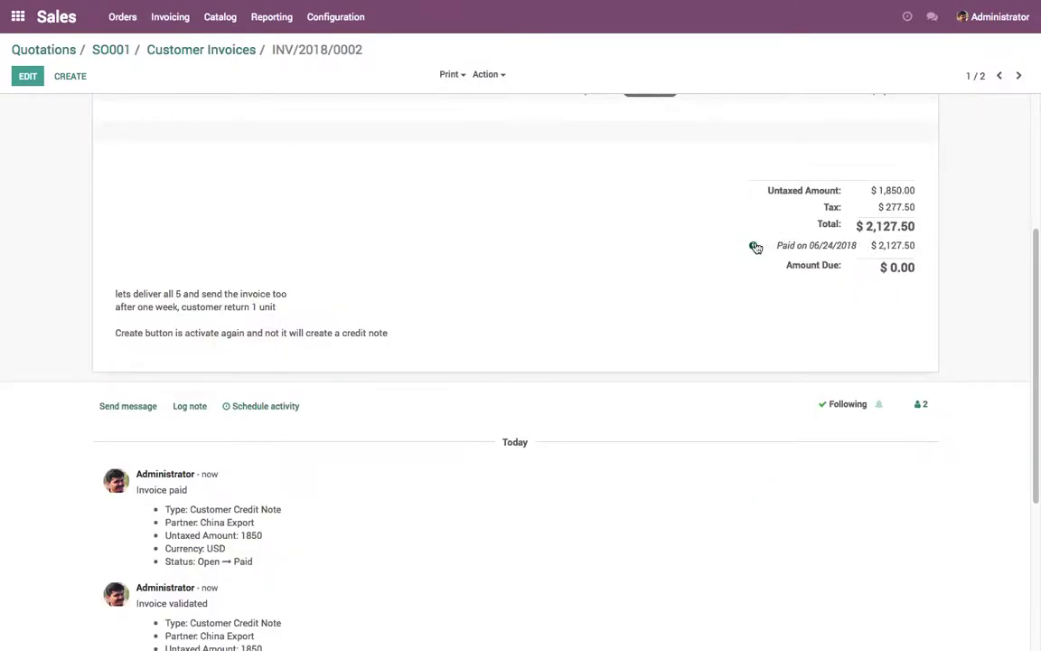
left_click(753, 245)
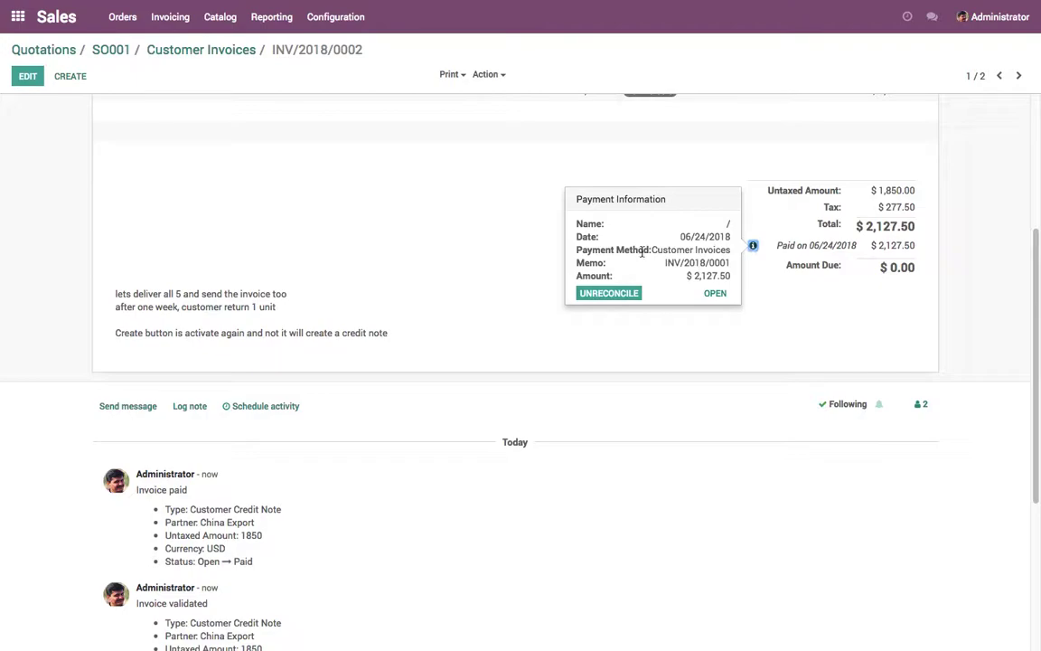
Open the original invoice INV/2018/0001 from the customer invoices list and register a Bank (USD) payment for its remaining amount due
scroll(792, 318, "up", 5)
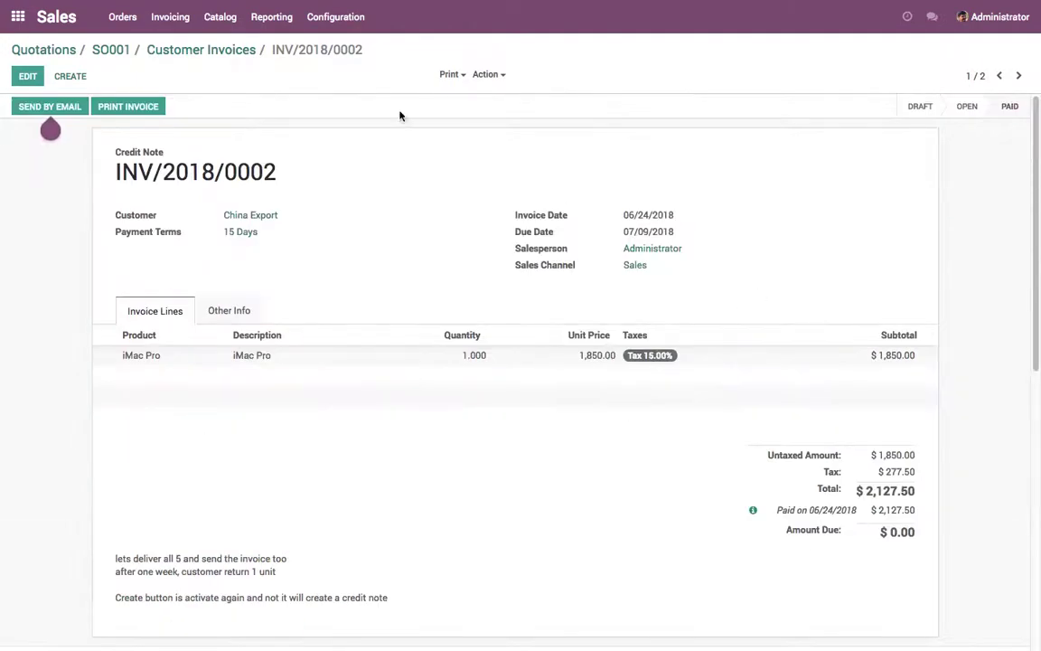
left_click(243, 50)
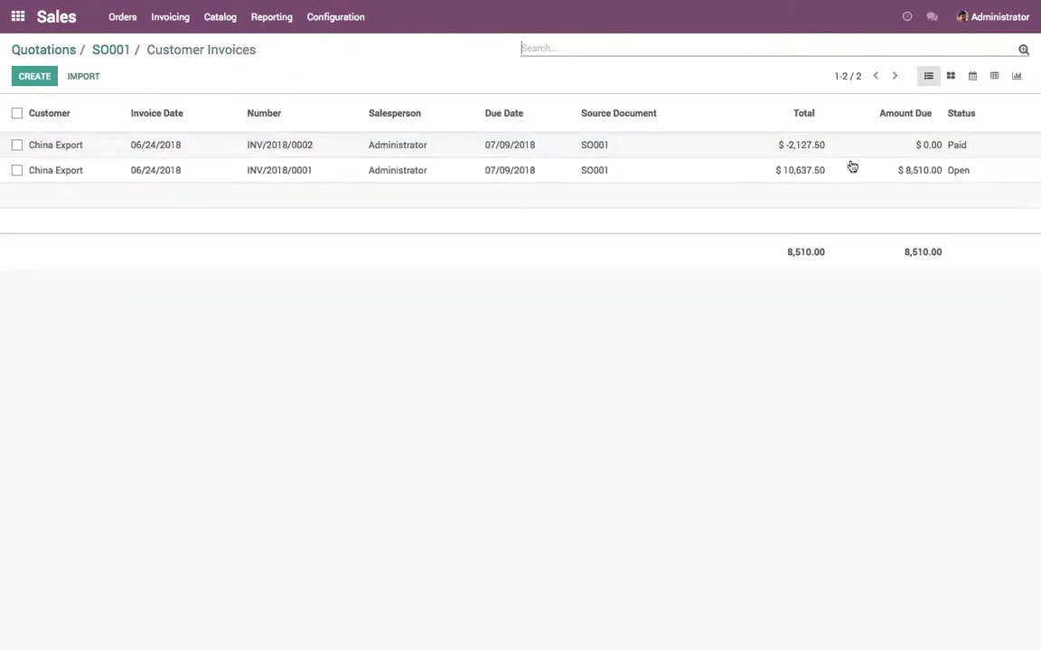
left_click(921, 176)
left_click(215, 104)
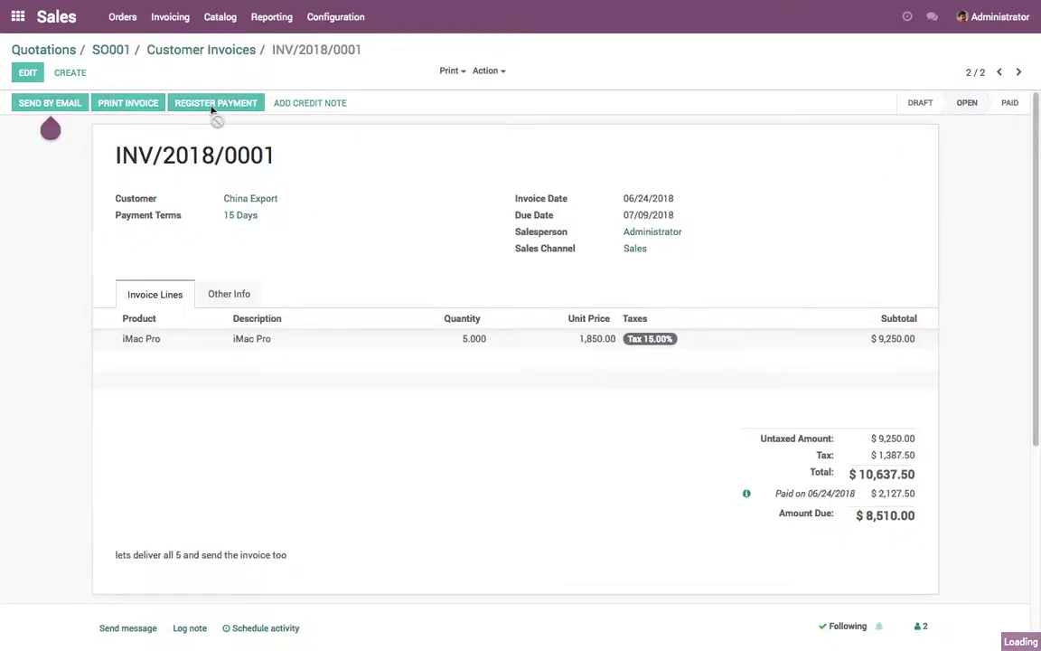
left_click(220, 187)
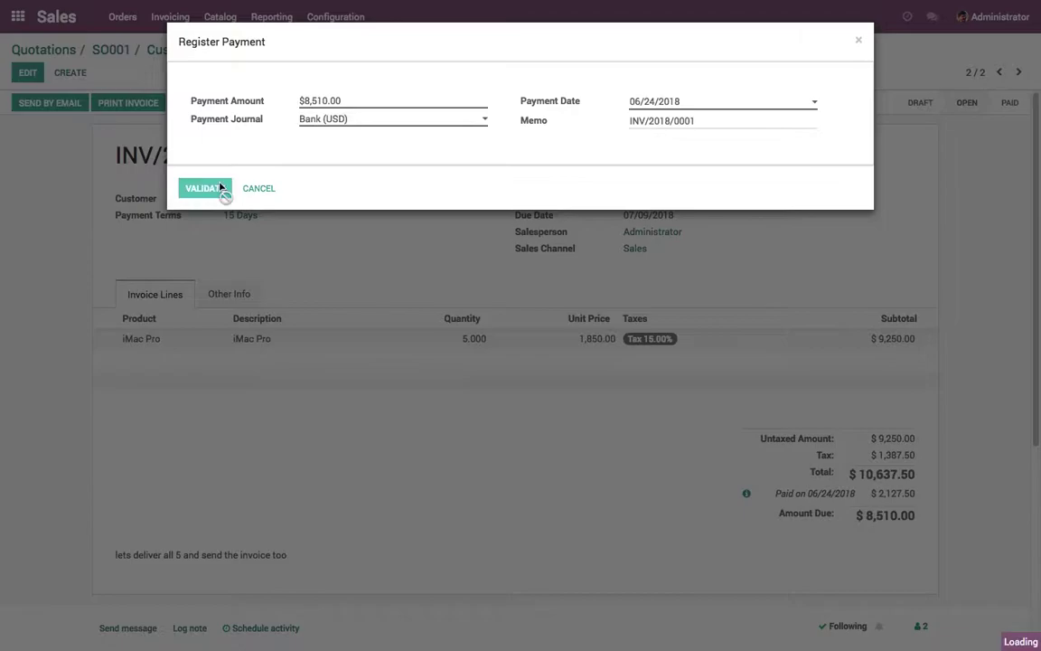
Show the payment information for both the allocated credit note and the bank payment on the original invoice
scroll(220, 187, "down", 1)
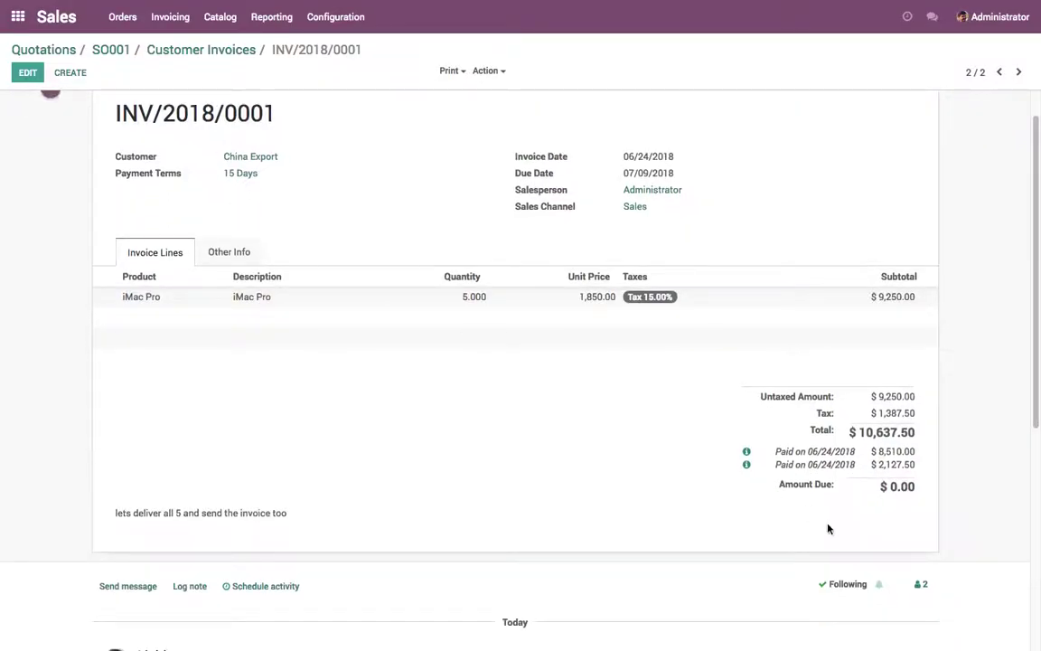
left_click(748, 466)
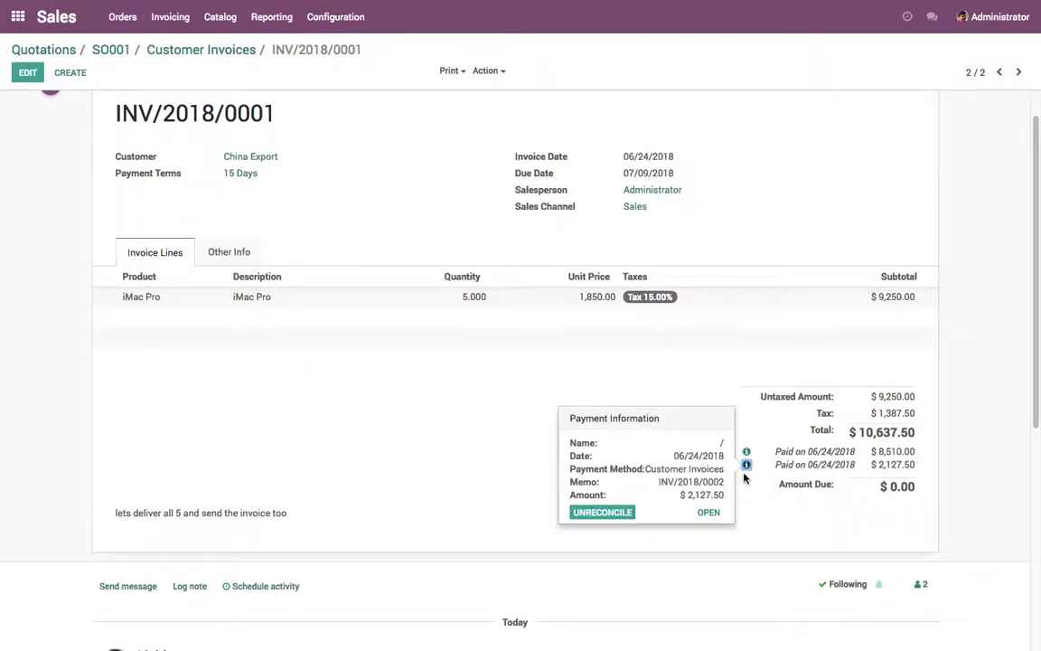
left_click(747, 451)
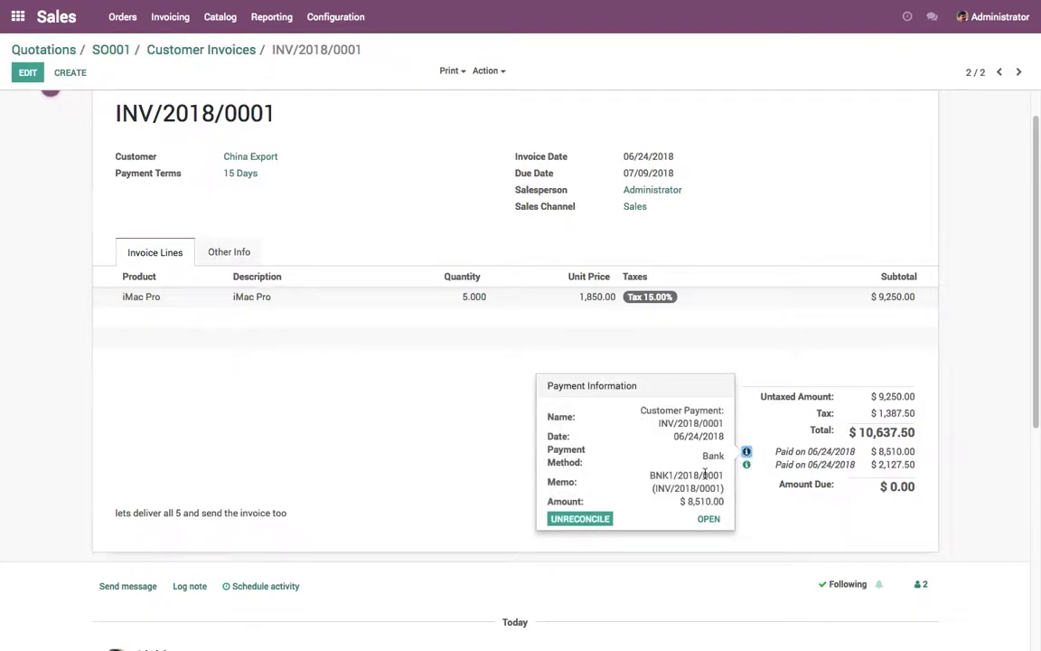
left_click(29, 73)
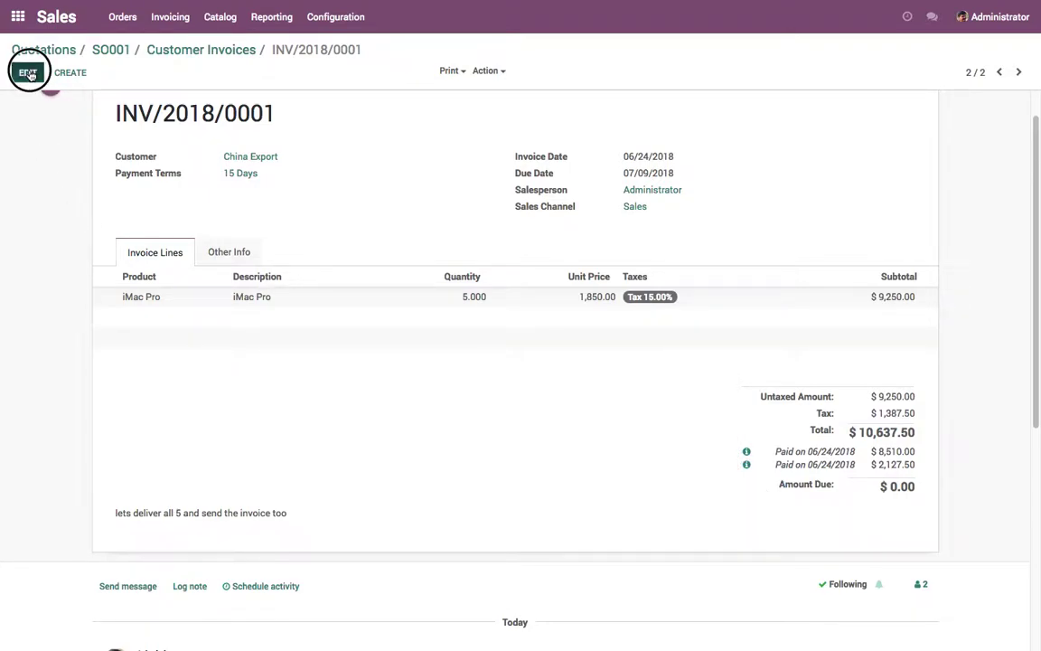
left_click(300, 521)
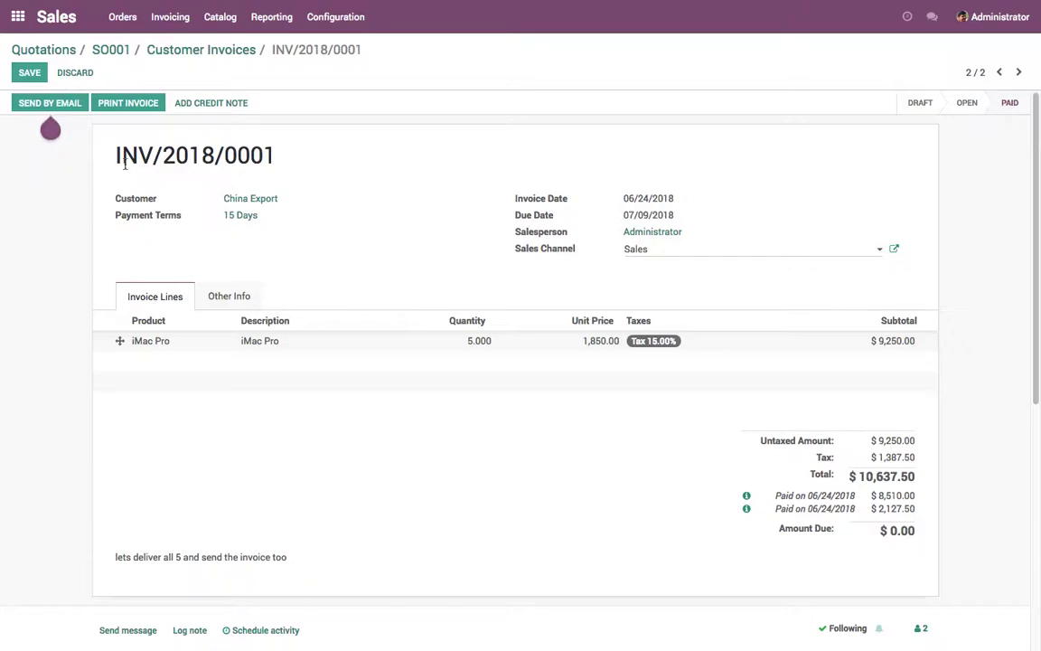
Return to sales order SO001, append "Customer pay for 4 unit and we refund for 1 unit" after a blank line in the terms note, and save
left_click(168, 49)
left_click(126, 55)
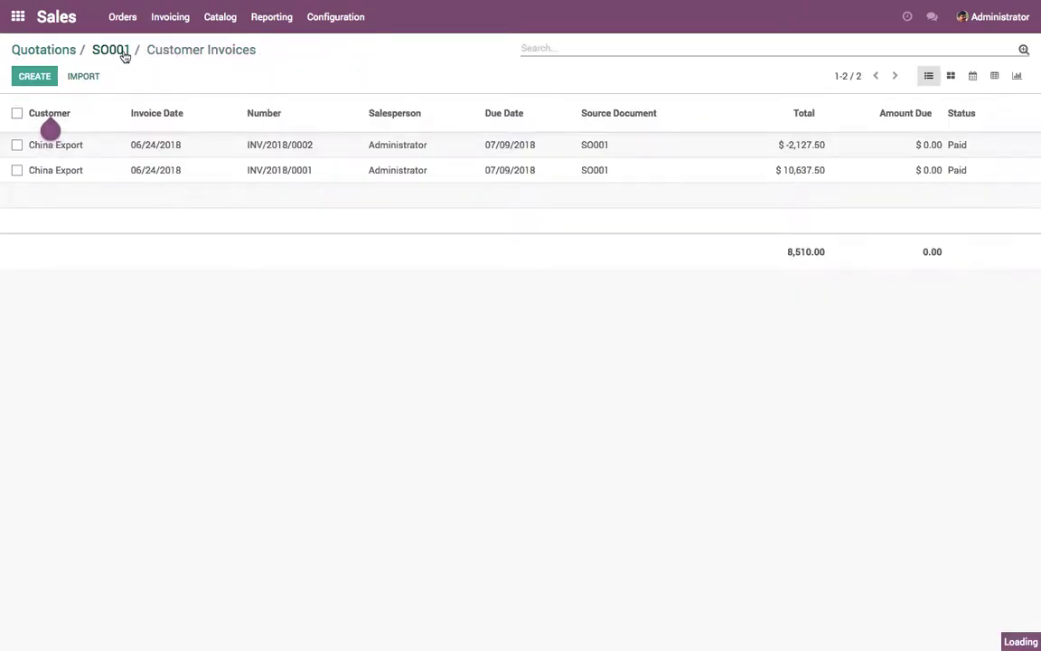
left_click(29, 72)
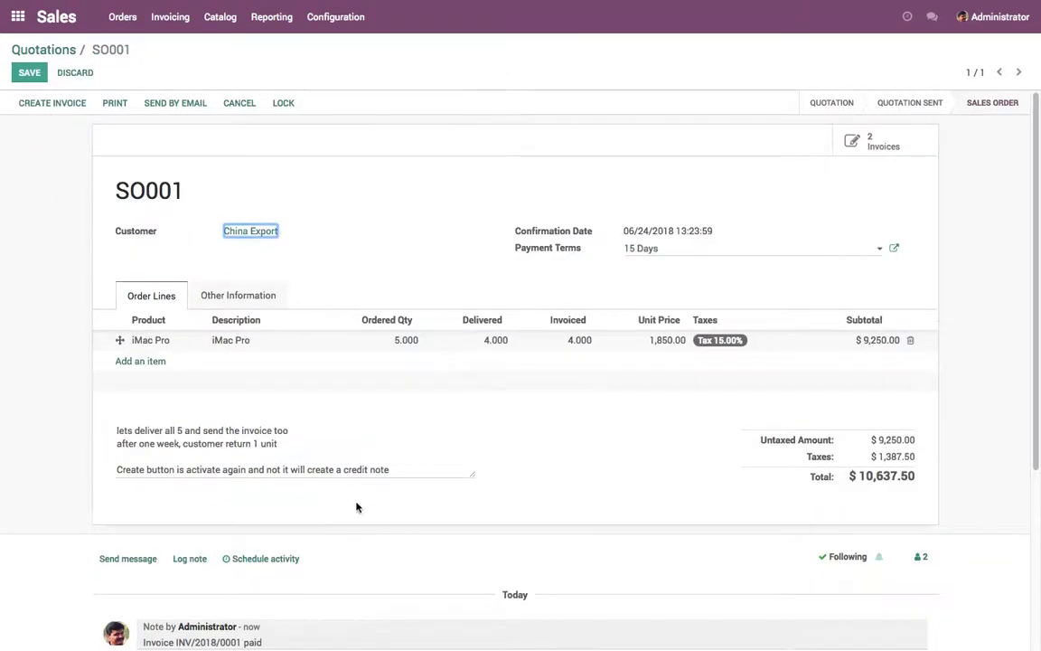
left_click(422, 471)
key("Return")
type("Custoemr")
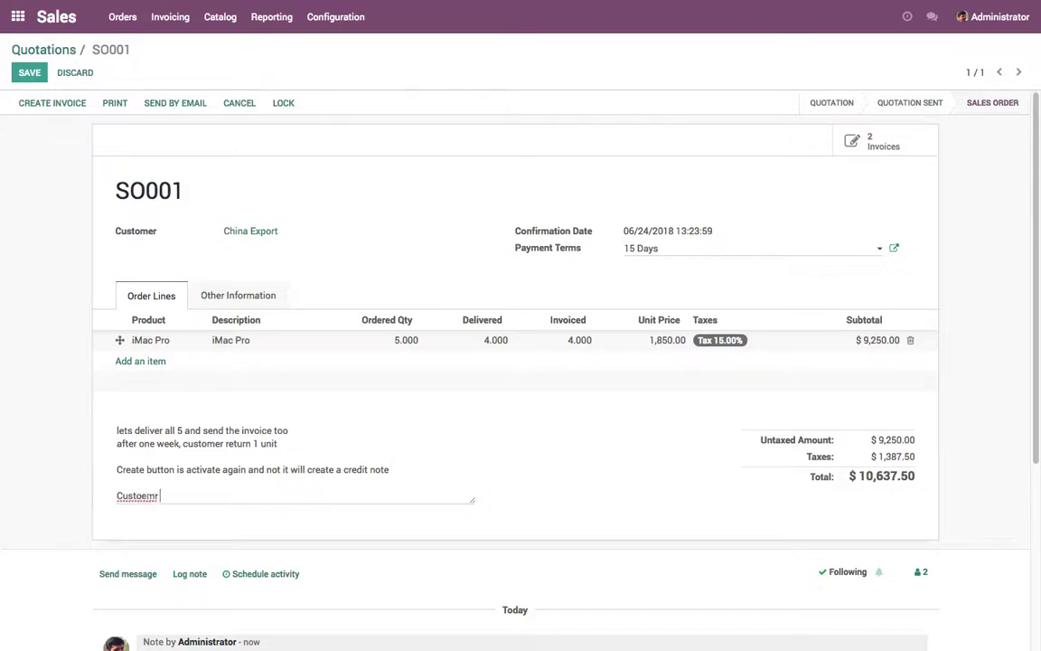
key("ctrl+BackSpace")
key("ctrl+BackSpace")
key("ctrl+BackSpace")
key("ctrl+BackSpace")
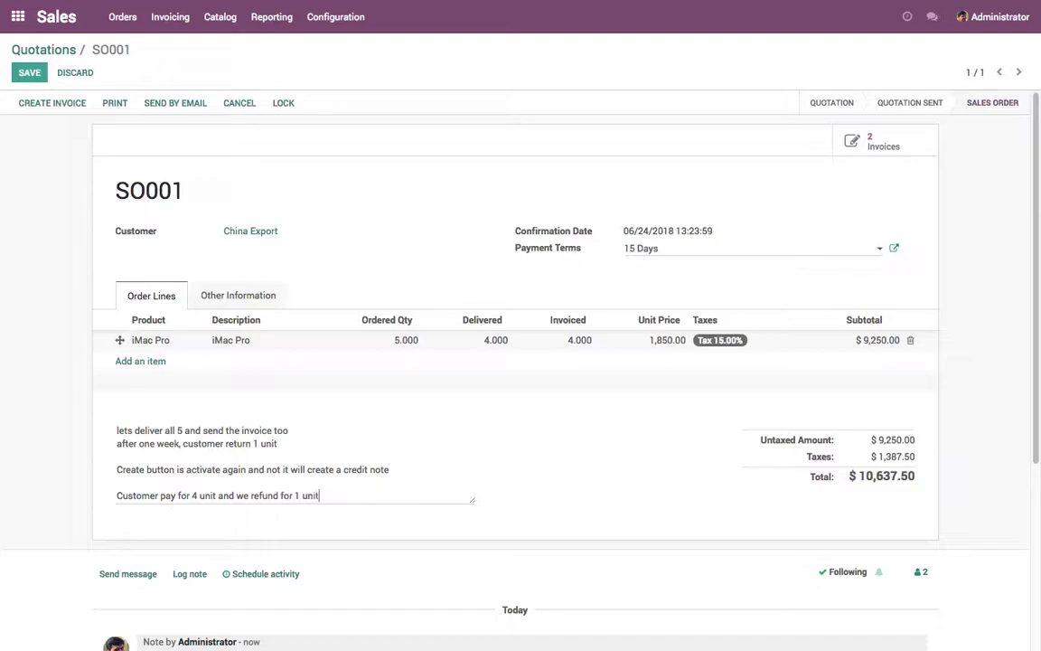
left_click(35, 74)
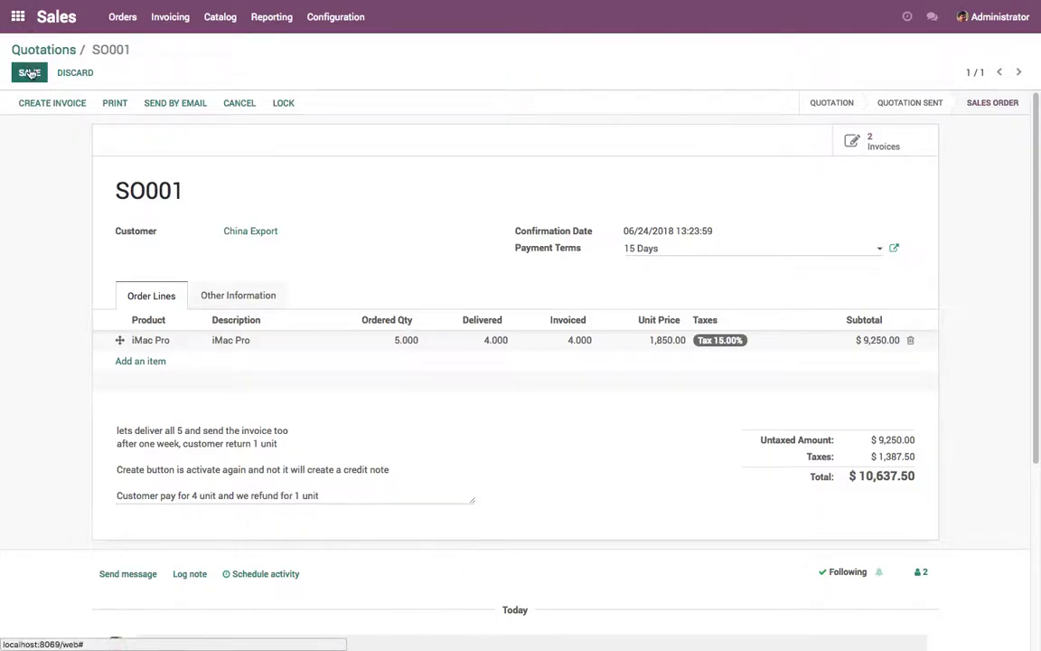